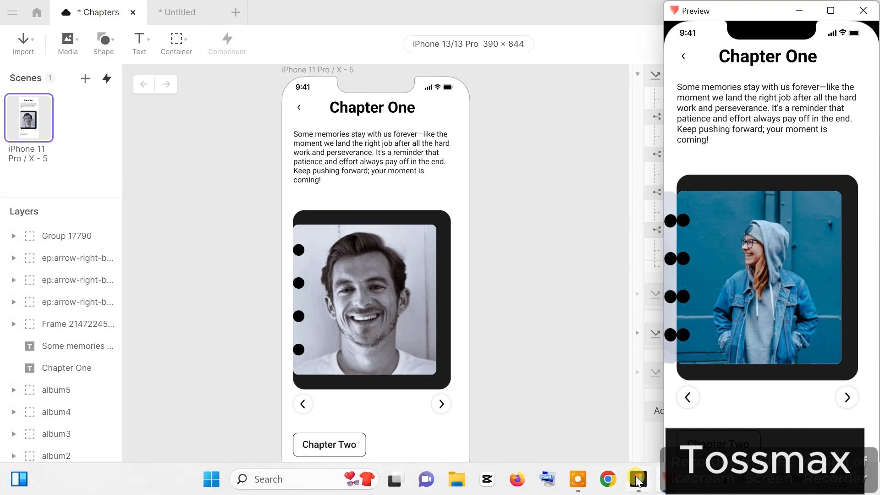
- Switch to Figma and export the Photo album frame as one scene with the ProtoPie plugin
left_click(637, 482)
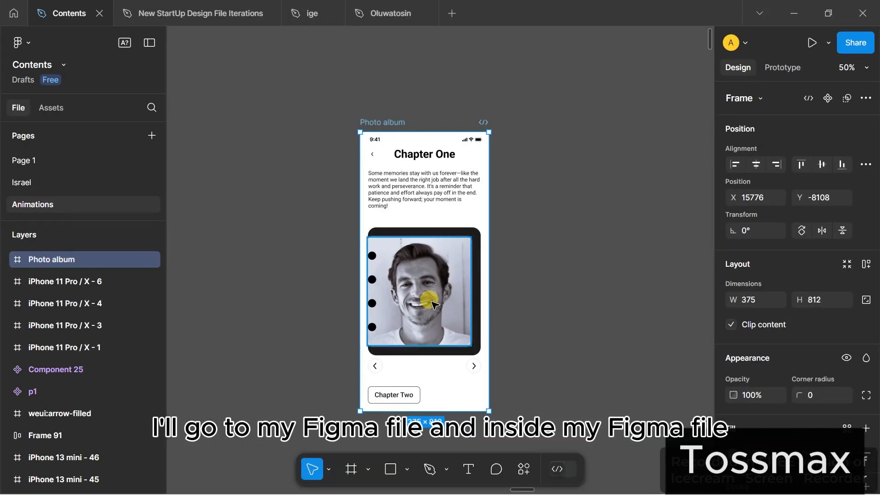
left_click(384, 106)
left_click(383, 120)
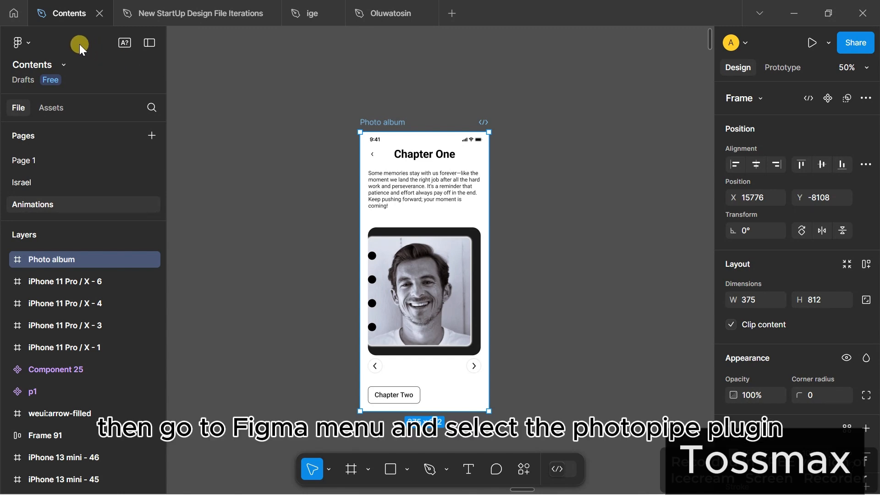
left_click(26, 37)
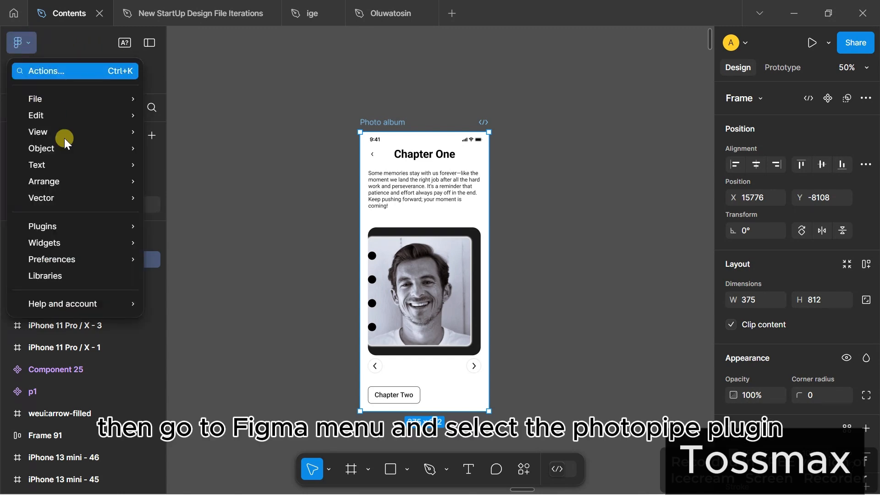
mouse_move(119, 226)
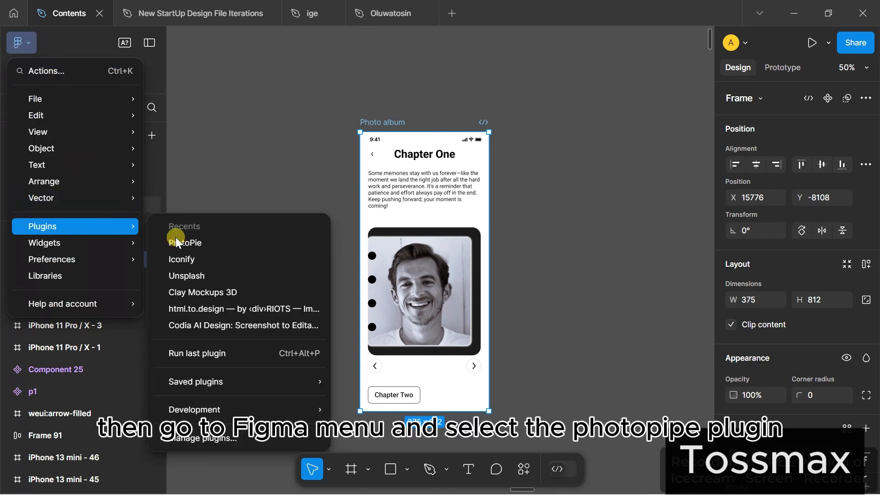
left_click(195, 243)
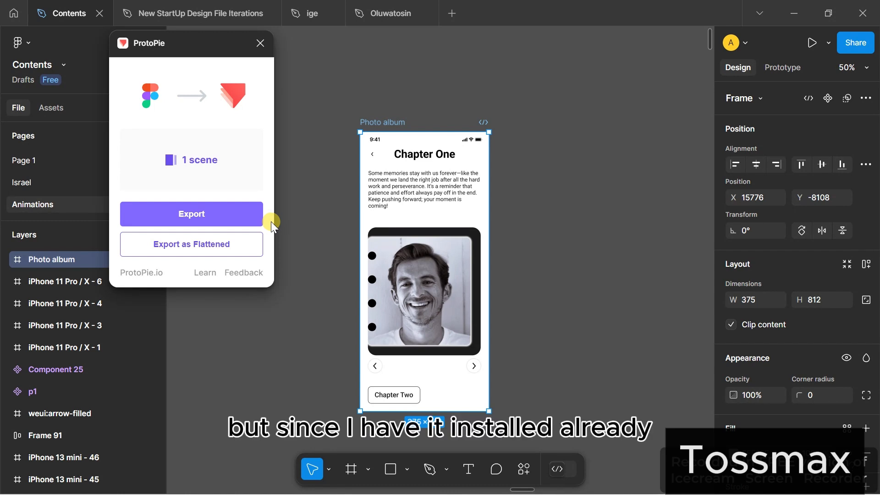
left_click(220, 219)
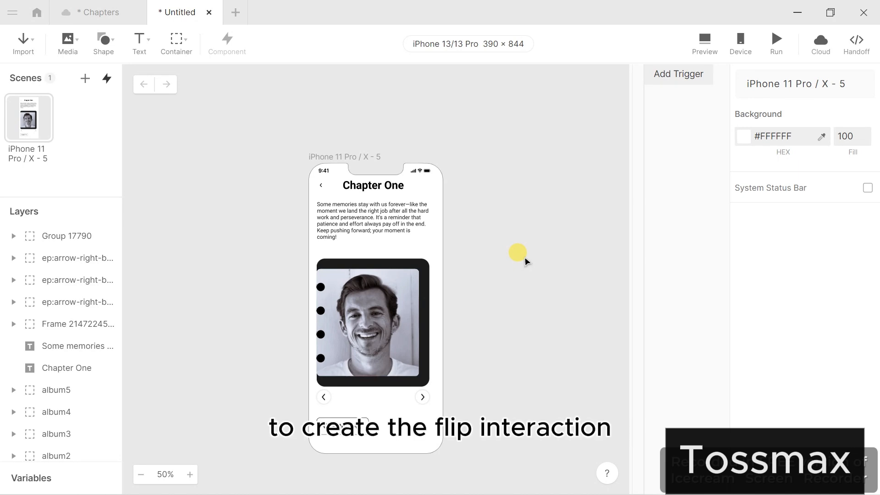
- Add a Tap trigger to the right arrow button below the photo album in ProtoPie
left_click(422, 397)
left_click(423, 399)
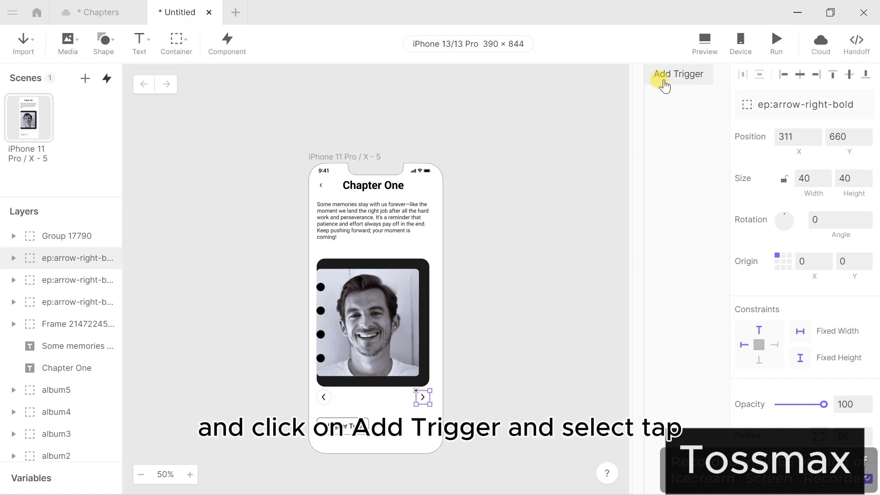
left_click(661, 80)
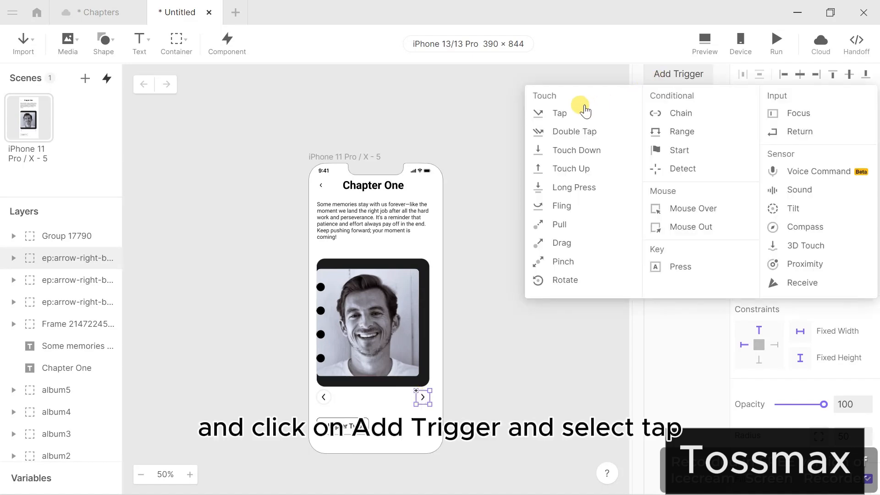
left_click(561, 113)
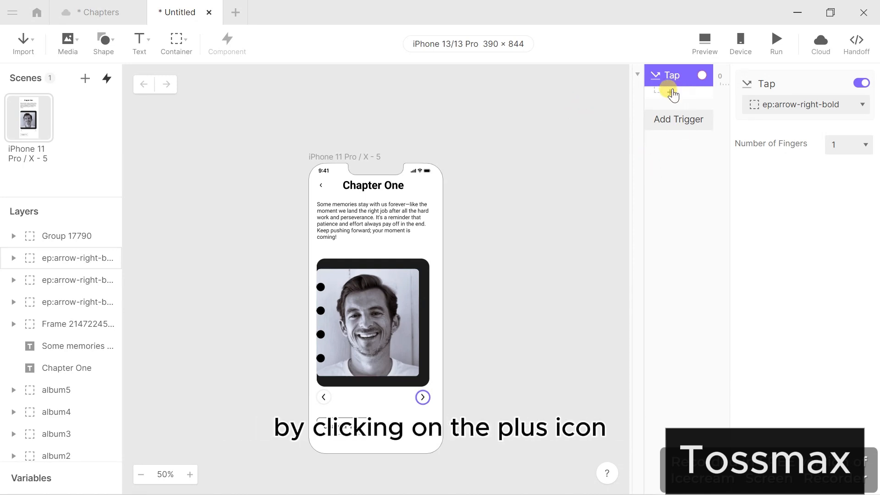
- Add a 3D Rotate response to the Tap trigger and make album5 its target layer
left_click(670, 93)
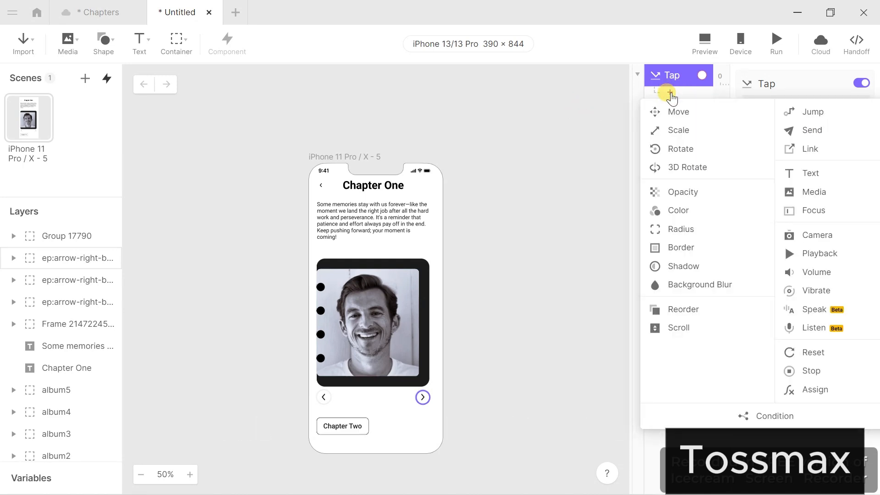
left_click(679, 168)
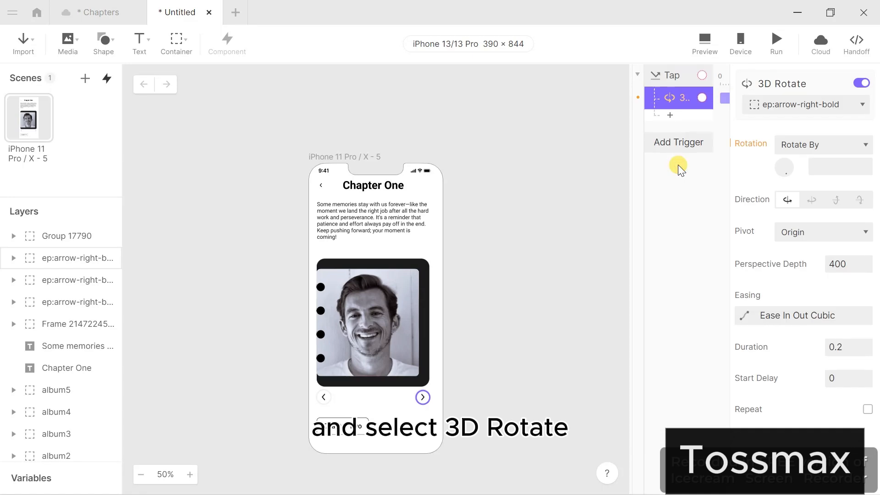
left_click(789, 105)
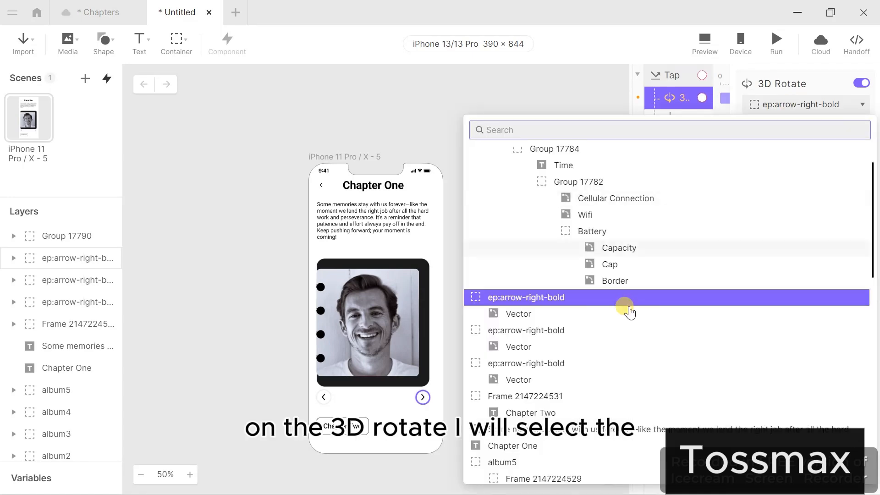
scroll(628, 310, "down", 2)
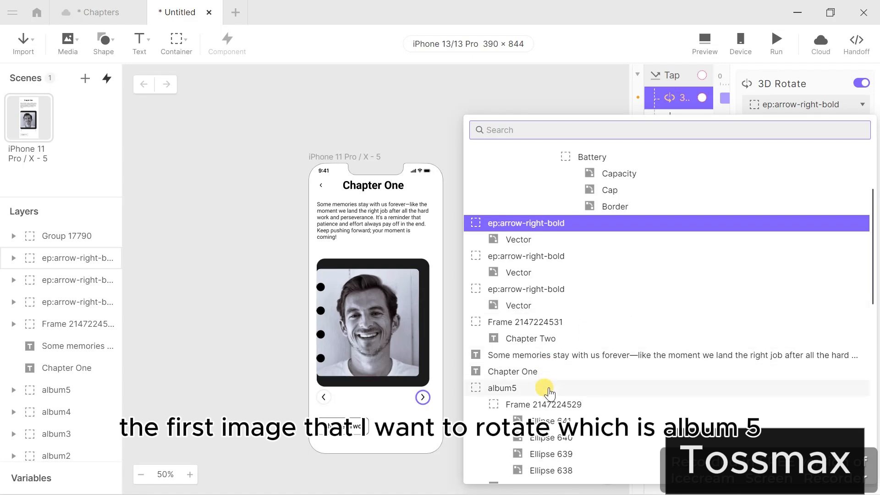
left_click(549, 393)
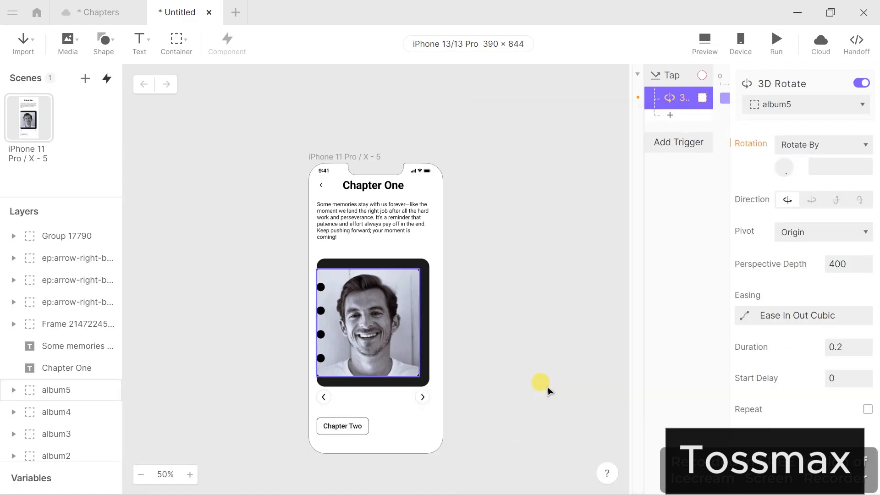
- Set album5's 3D rotation to Rotate To -200 and choose the second direction option so the page flips from right to left
left_click(841, 145)
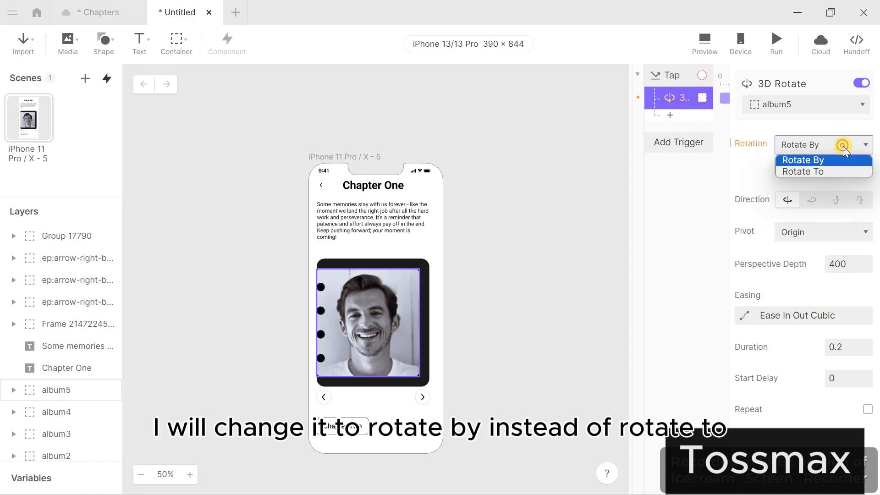
left_click(837, 173)
left_click(830, 168)
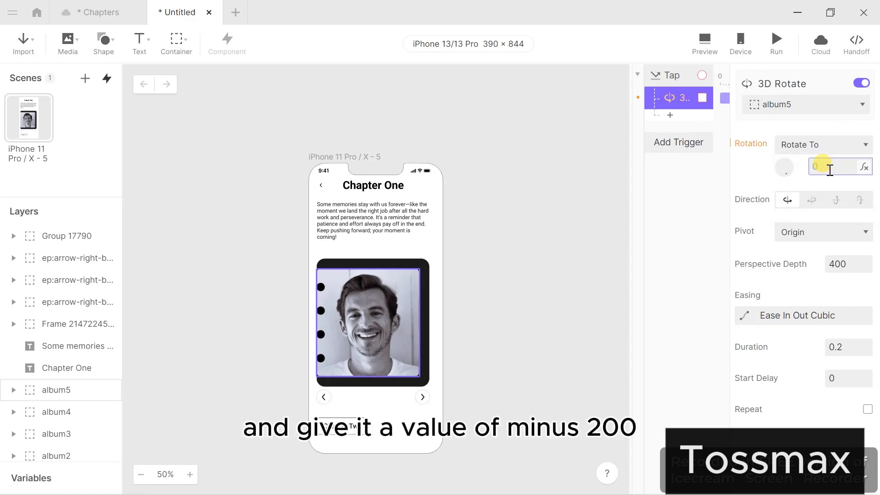
type("-200")
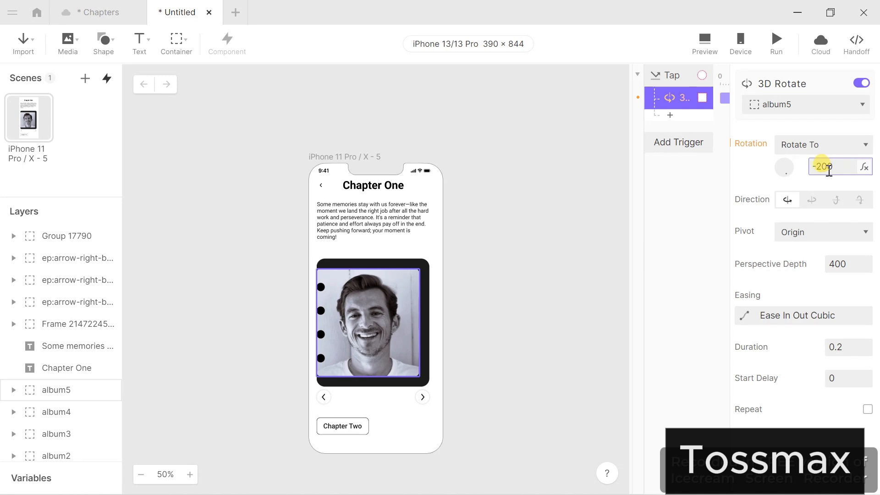
left_click(809, 178)
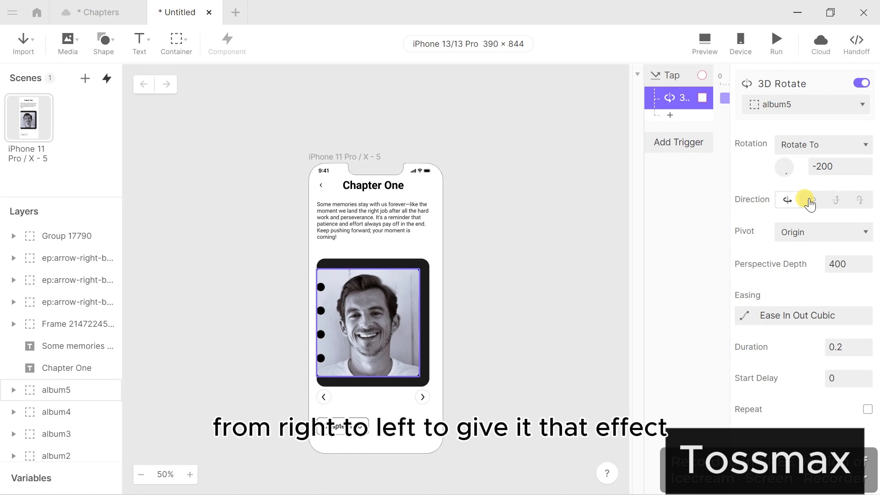
left_click(810, 200)
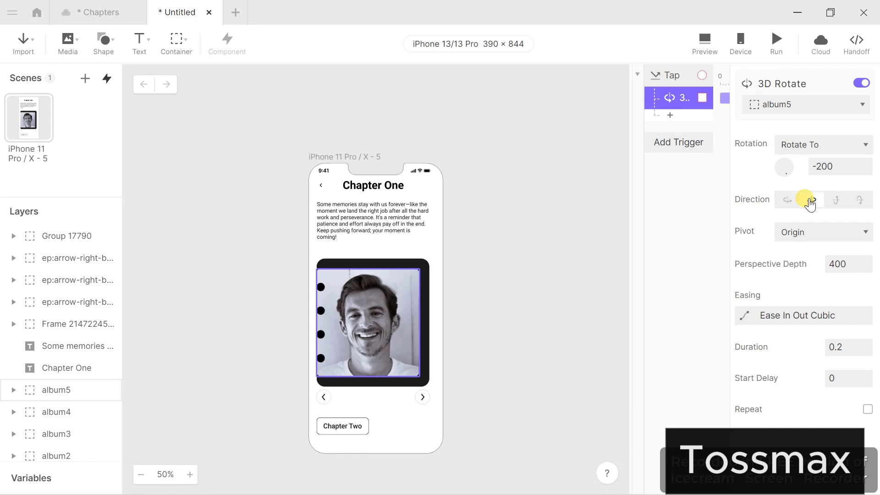
- Set the perspective depth of album5's 3D Rotate response to 700
left_click(835, 260)
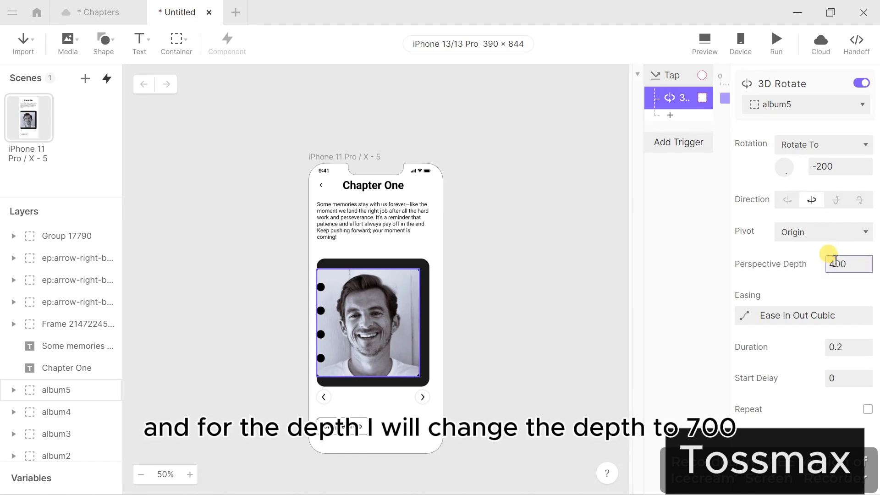
key("BackSpace")
type("7")
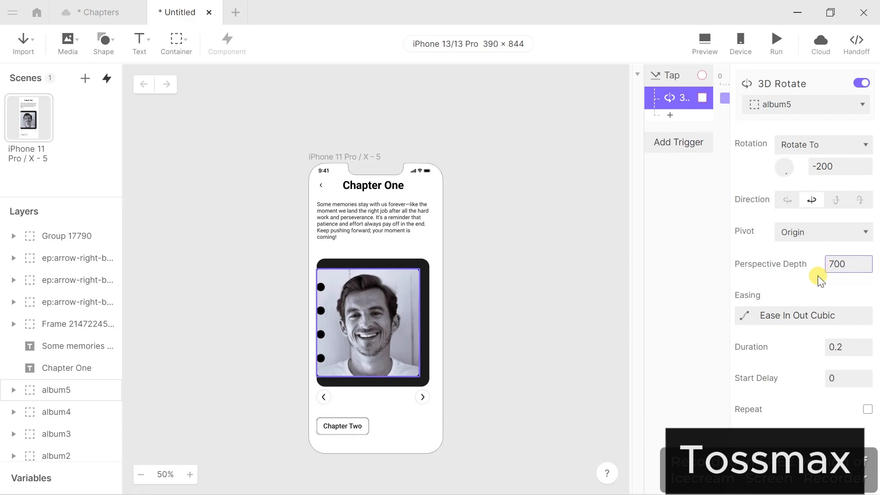
left_click(809, 285)
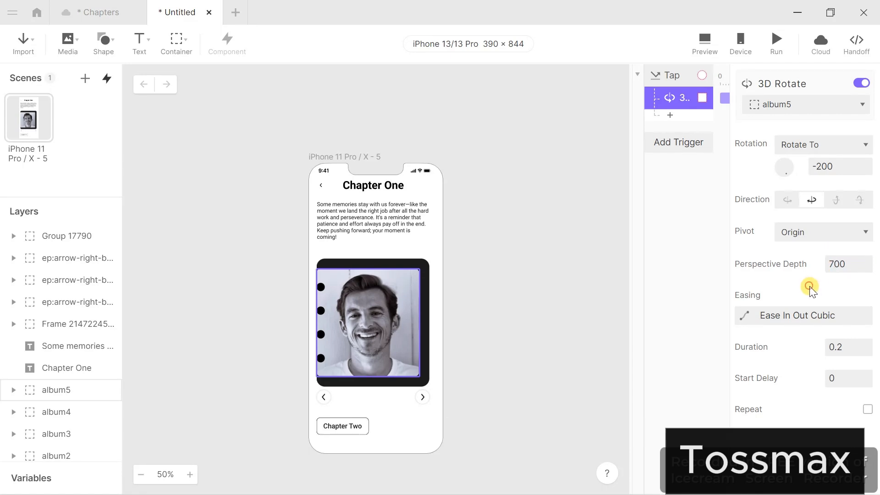
- Run the prototype and test the album flip with the right arrow button, then return to the editor
left_click(775, 46)
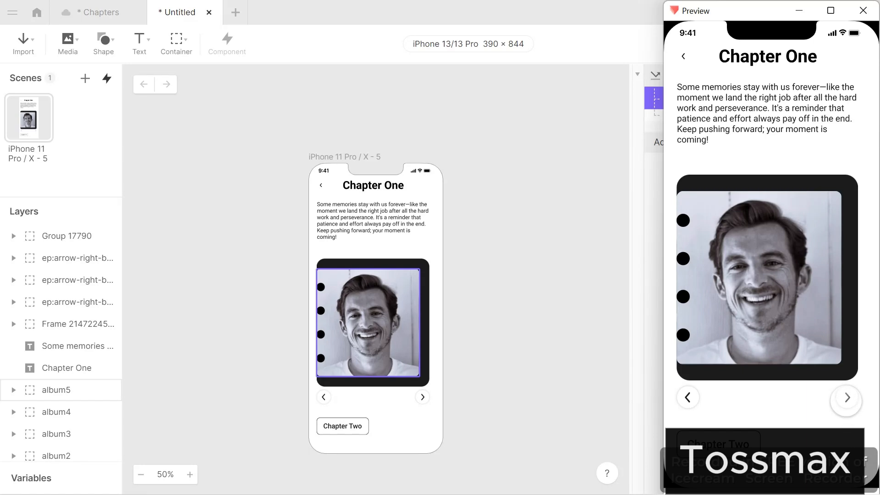
left_click(845, 401)
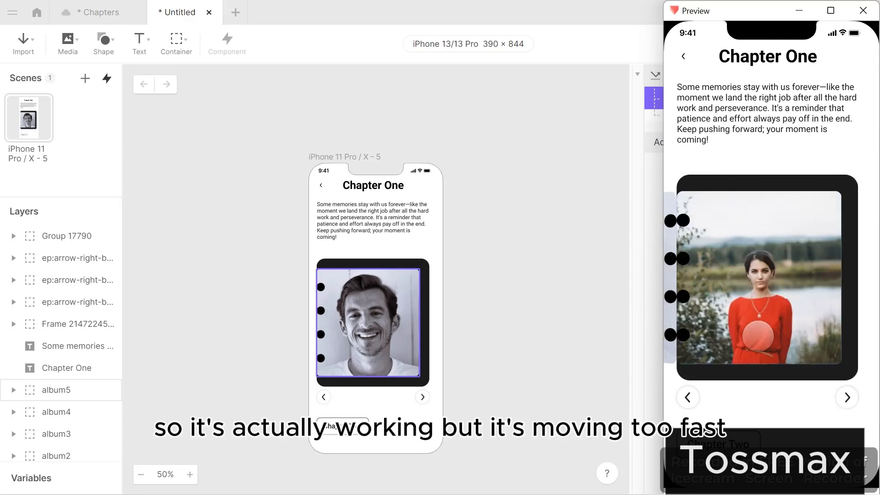
left_click(645, 259)
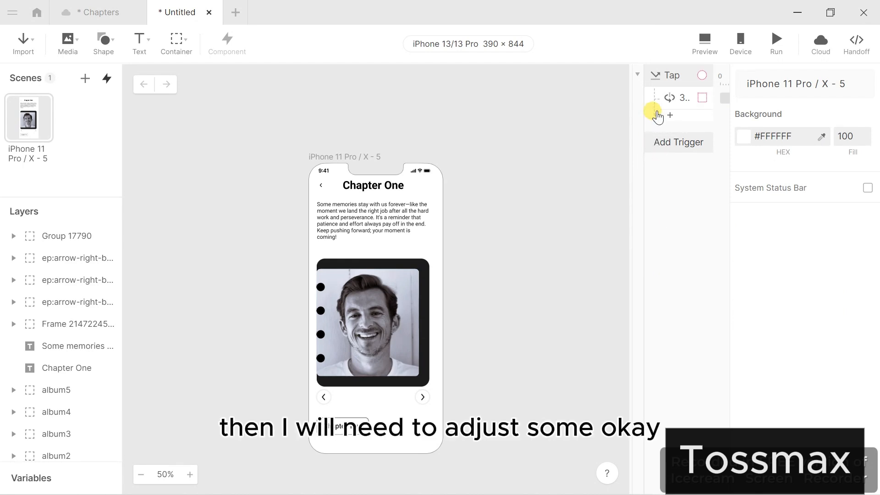
- Set the duration of album5's 3D Rotate response to 1
left_click(667, 98)
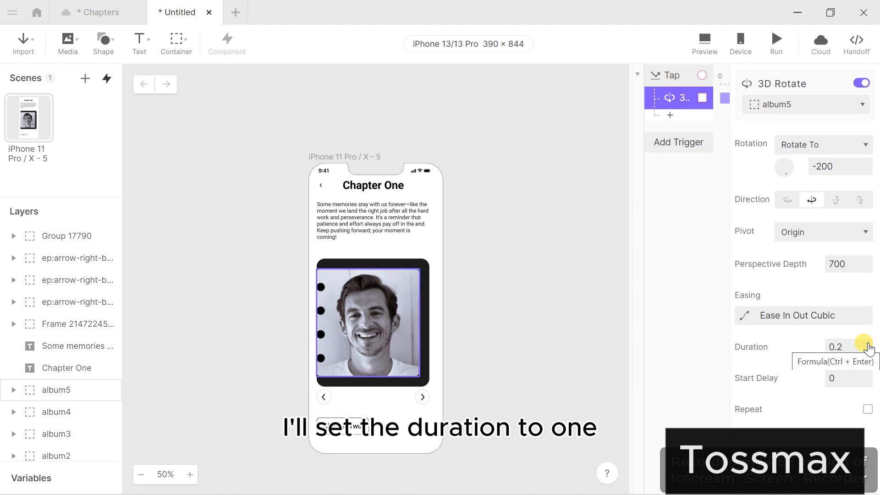
left_click(868, 345)
left_click(867, 345)
left_click(868, 345)
left_click(868, 345)
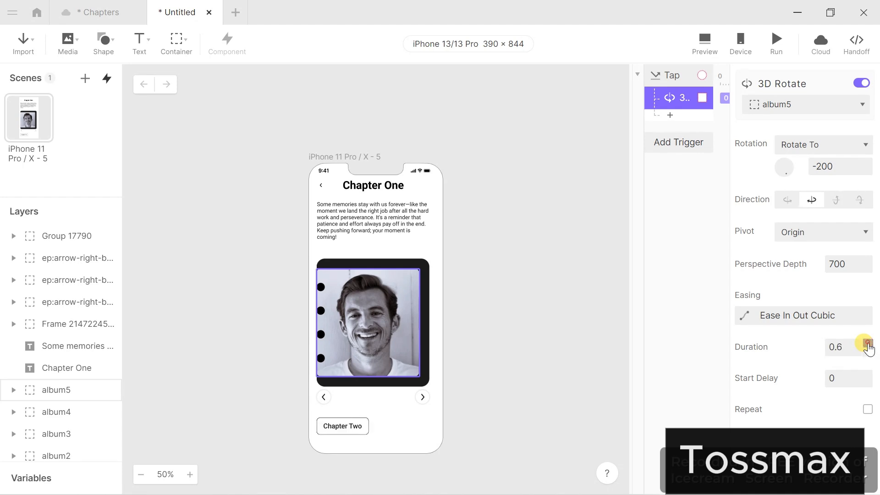
left_click(868, 344)
left_click(868, 344)
left_click(868, 345)
left_click(868, 344)
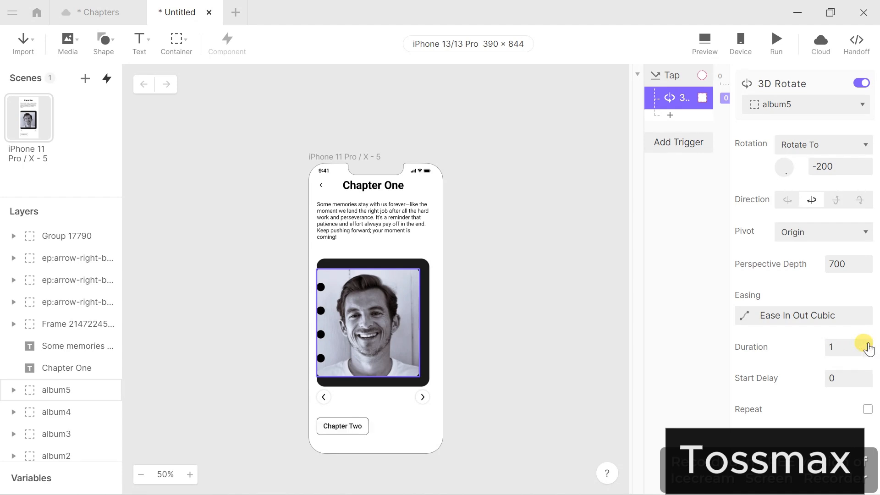
- Set the start delay of album5's 3D Rotate response to 0.3
left_click(868, 376)
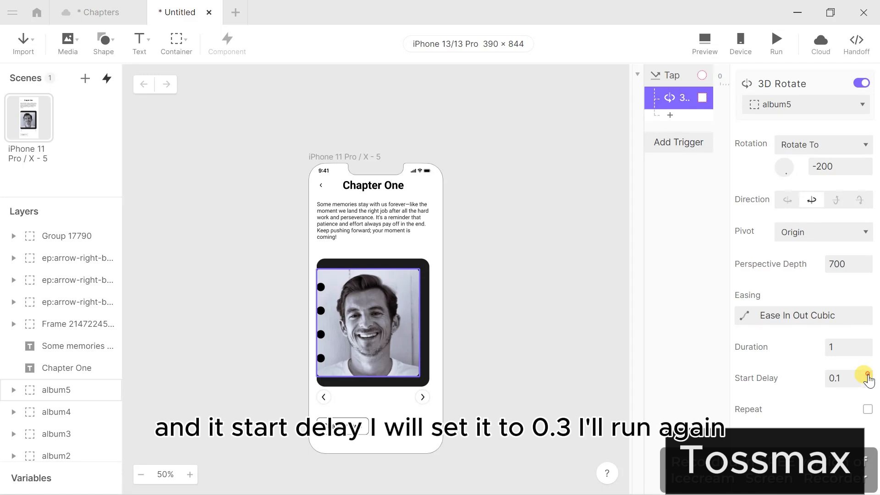
left_click(867, 376)
left_click(867, 376)
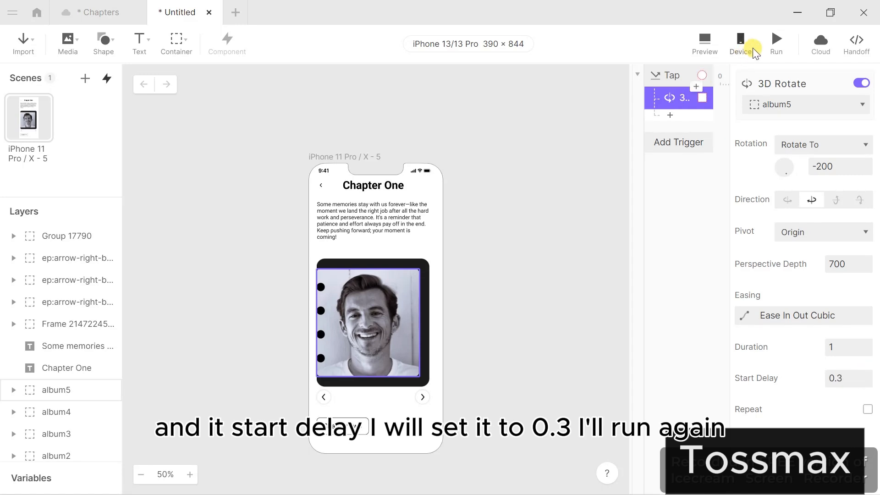
- Preview the prototype again to check the adjusted timing of the first page's flip
left_click(776, 46)
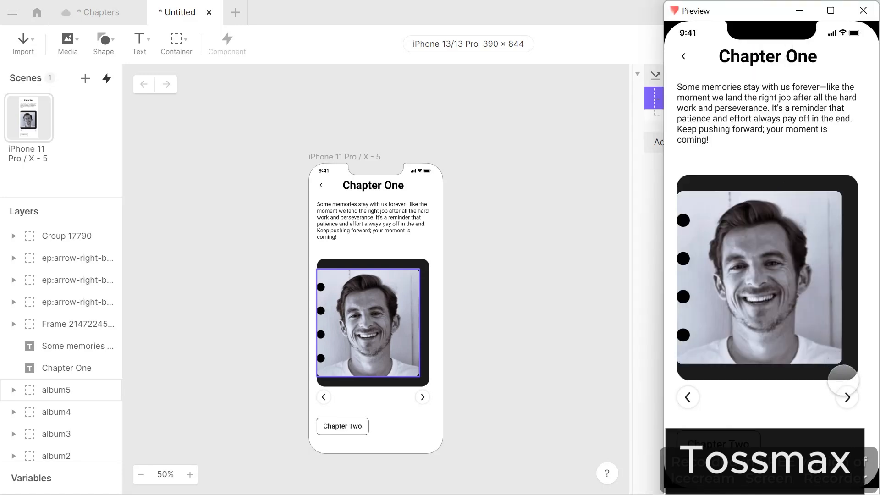
left_click(847, 397)
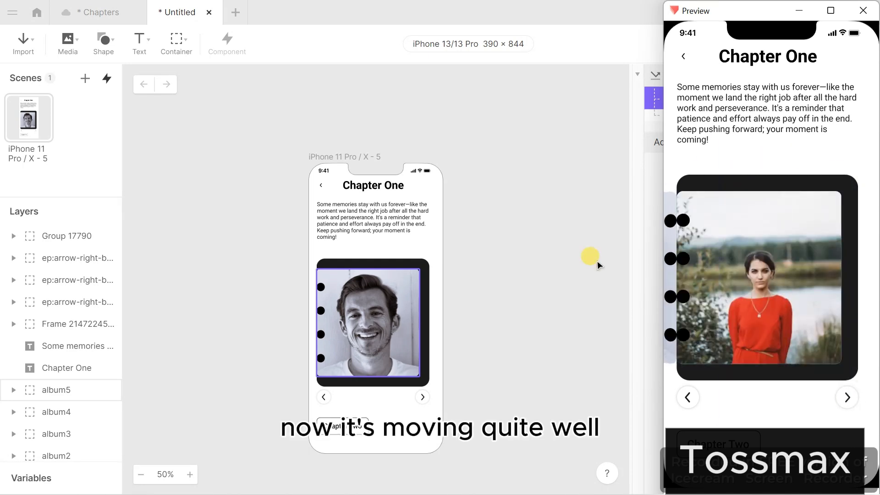
left_click(647, 199)
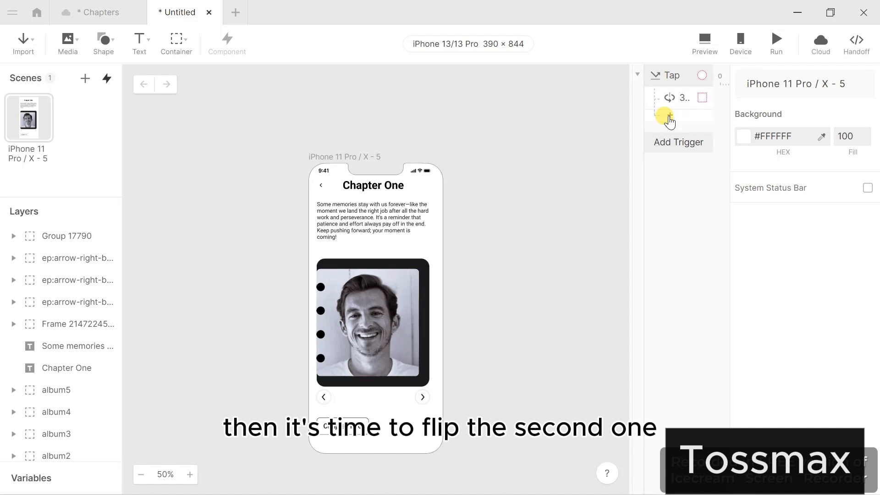
- Add a condition under the right arrow's Tap trigger requiring album5's 3D Rotation to be not equal to 0
left_click(669, 116)
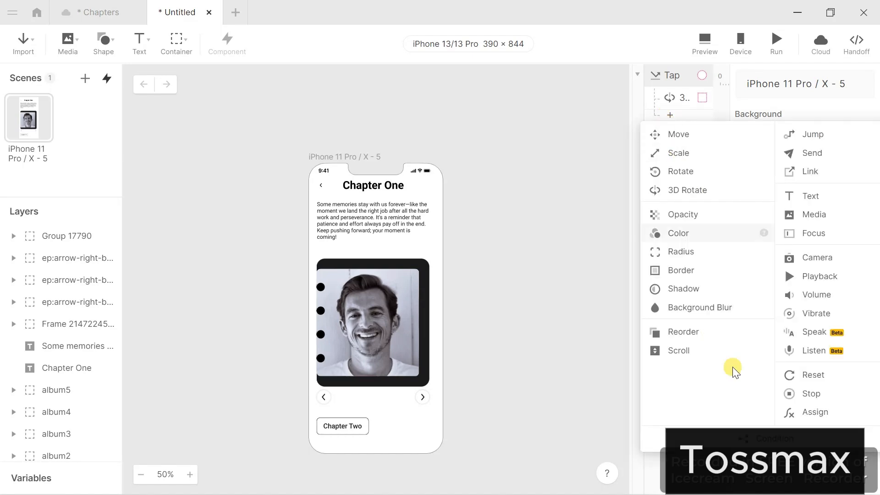
left_click(761, 438)
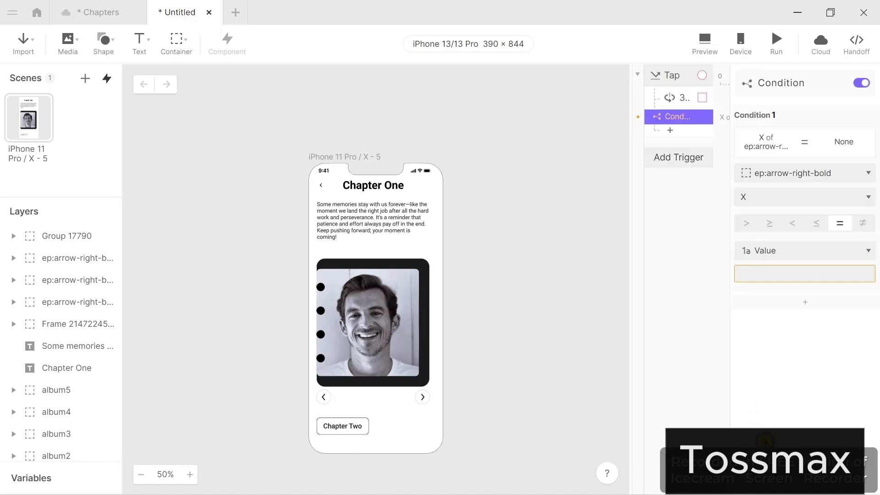
left_click(827, 174)
scroll(668, 384, "down", 5)
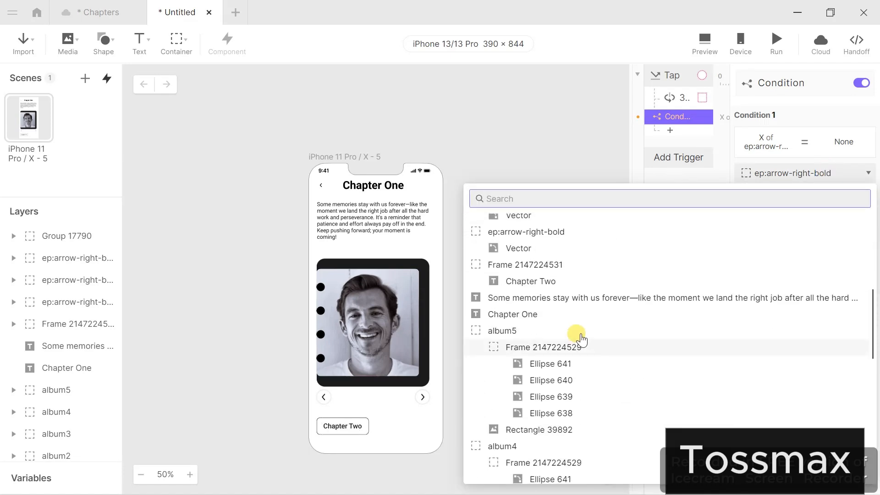
left_click(564, 330)
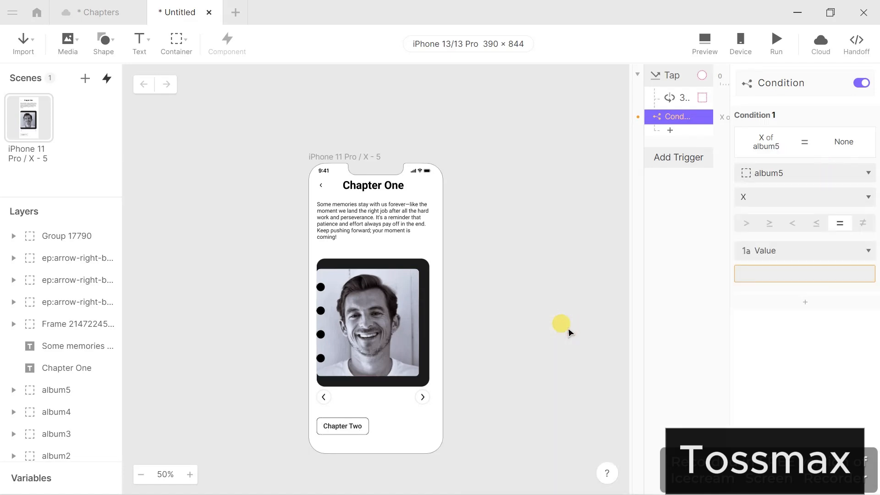
left_click(822, 198)
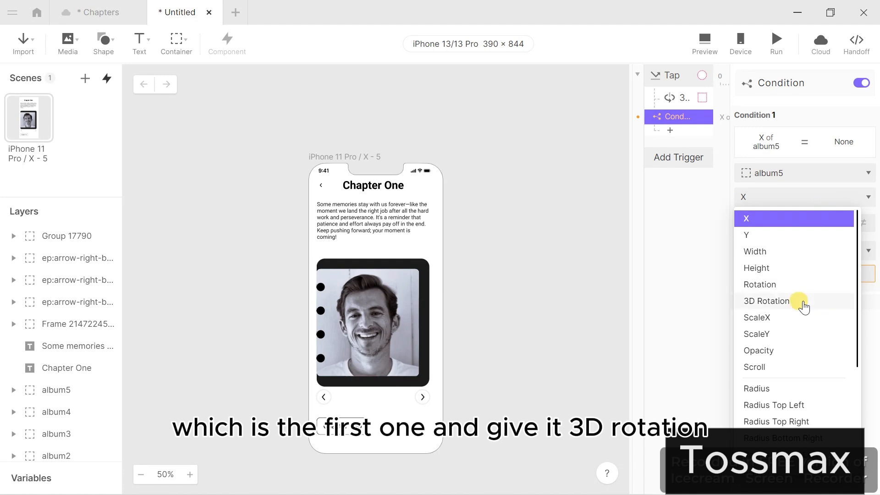
left_click(803, 304)
left_click(863, 223)
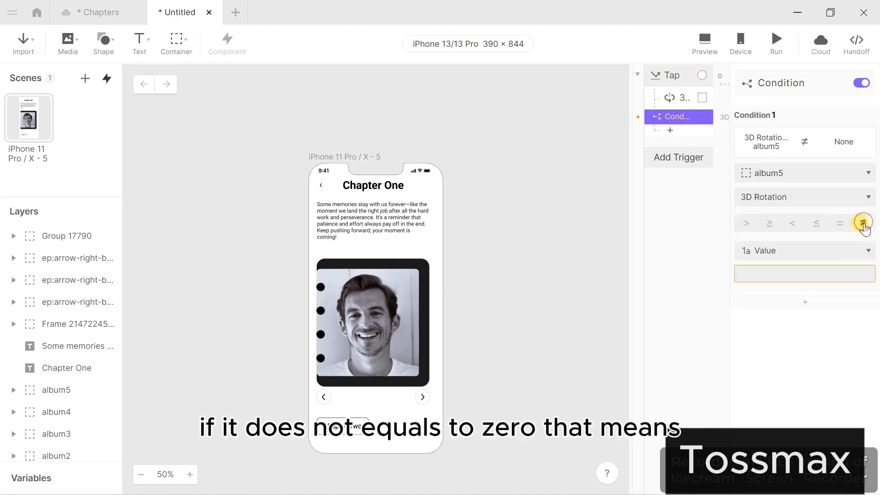
left_click(800, 275)
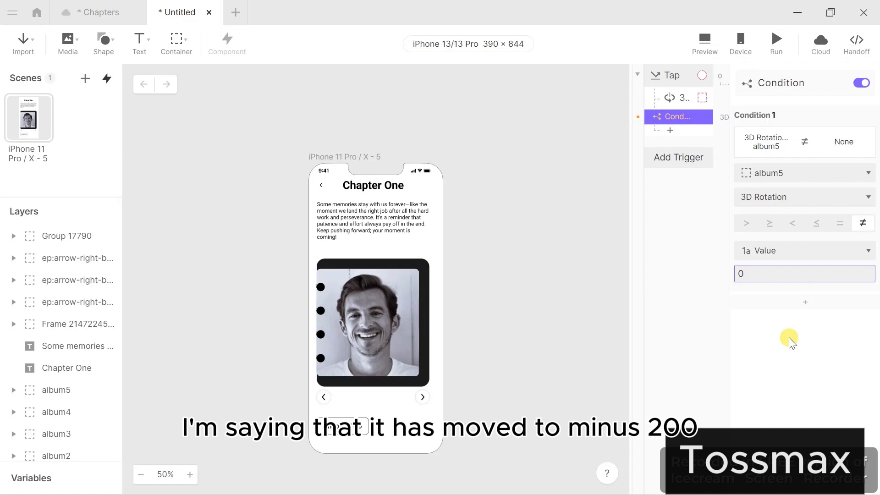
- Add a second condition requiring album3's 3D Rotation to be not equal to -200
left_click(809, 302)
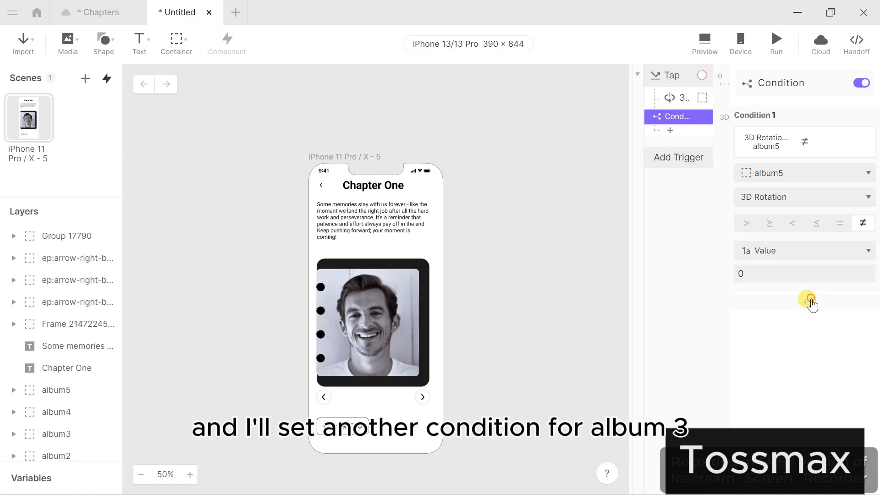
scroll(807, 350, "down", 1)
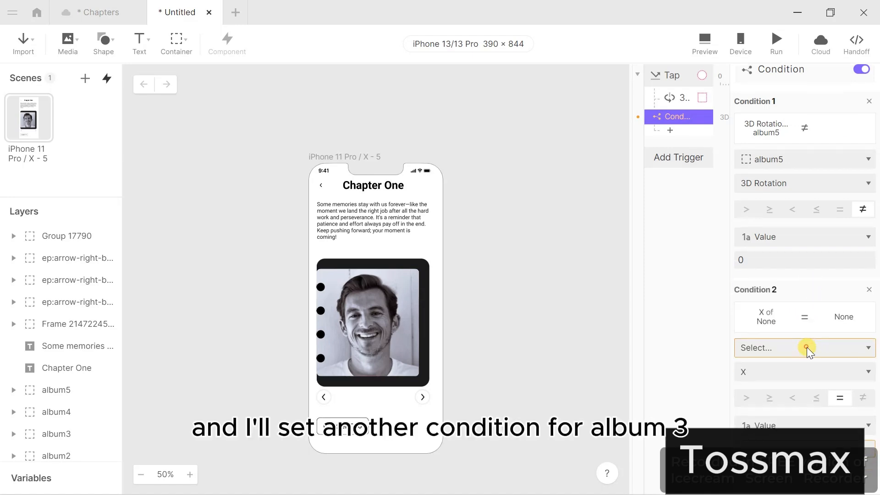
left_click(808, 350)
scroll(624, 211, "down", 6)
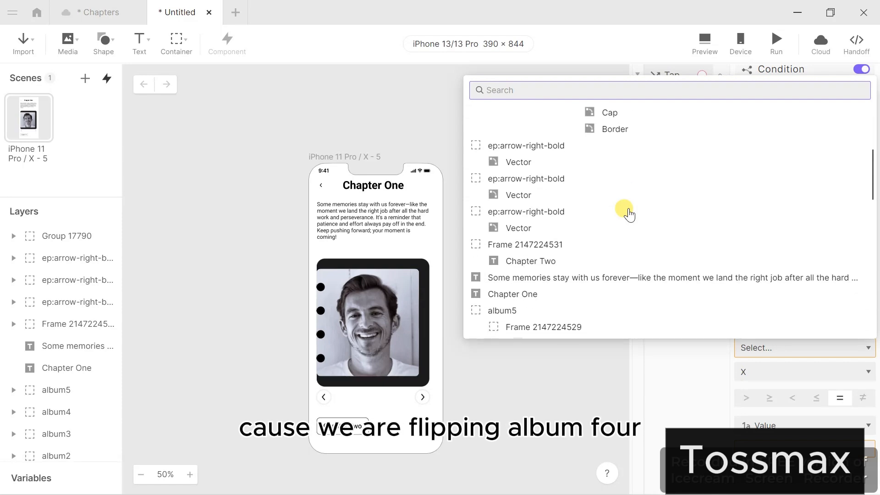
scroll(628, 211, "down", 3)
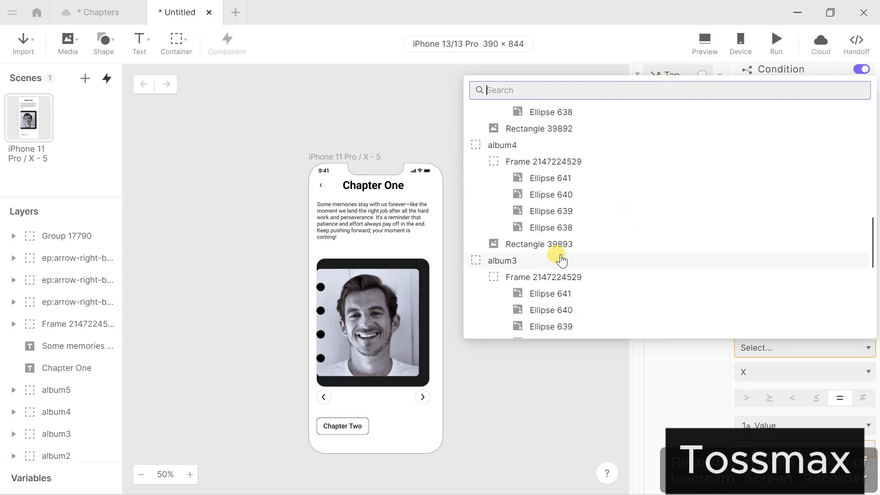
left_click(551, 261)
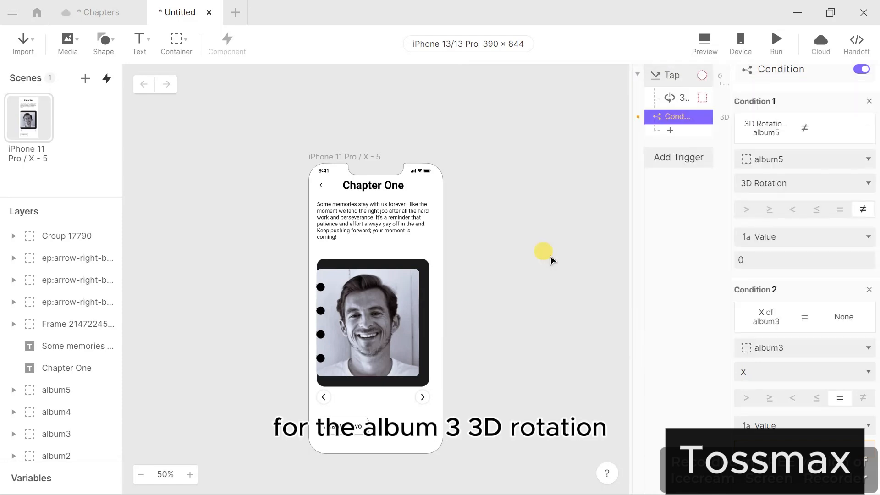
left_click(806, 369)
left_click(780, 186)
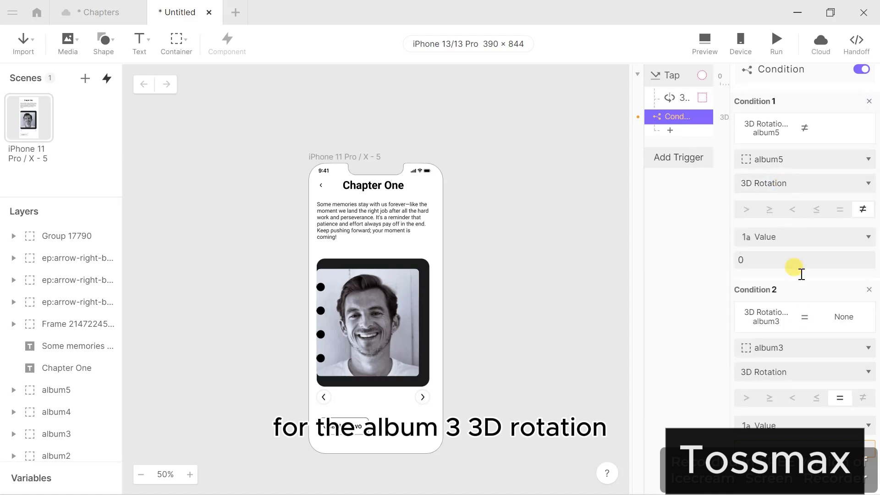
left_click(855, 403)
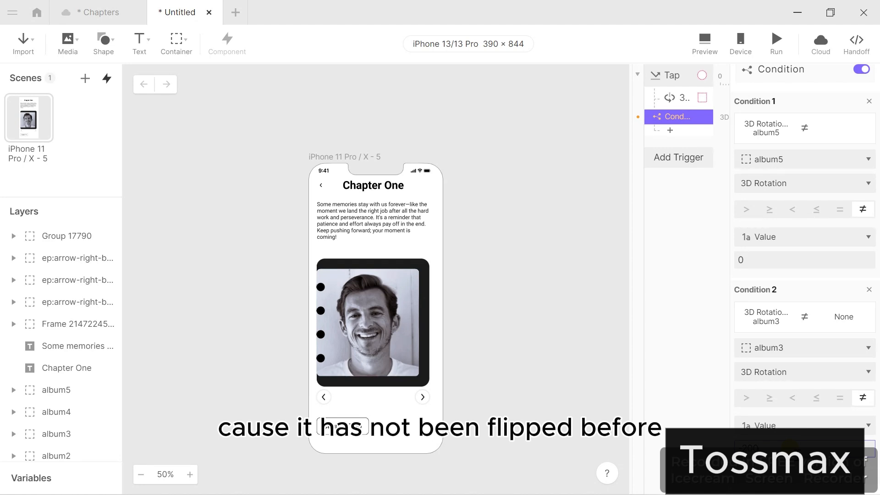
scroll(788, 444, "down", 1)
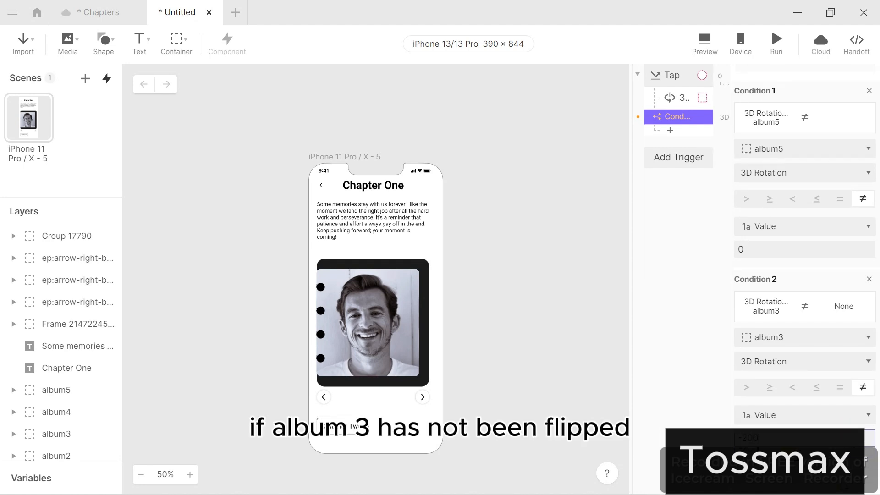
key("Return")
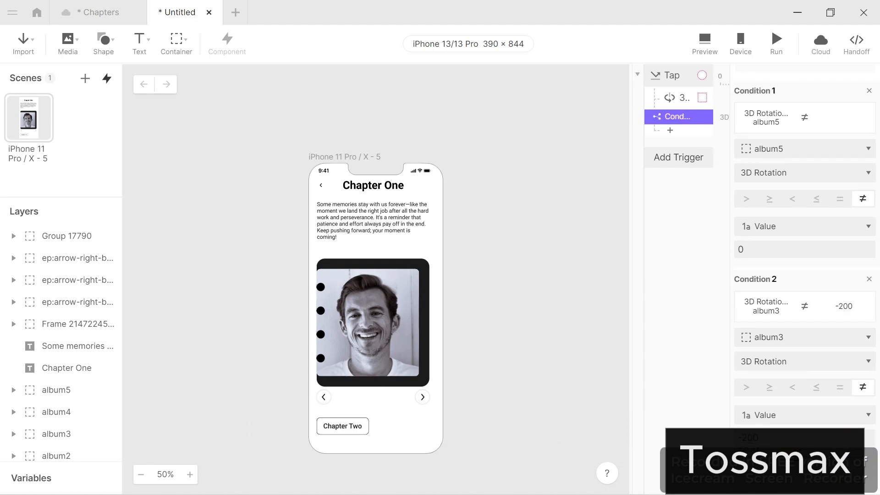
- Add a third condition requiring album2's 3D Rotation to be not equal to -200
left_click(816, 465)
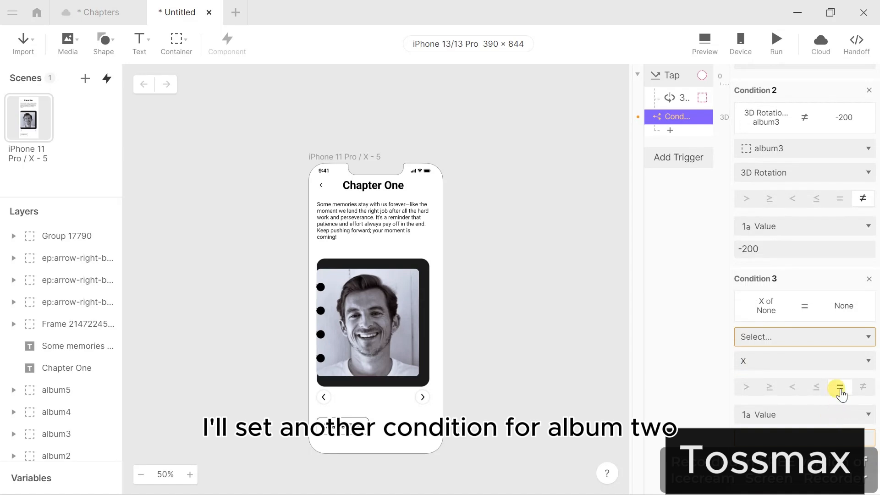
left_click(825, 337)
scroll(535, 271, "down", 5)
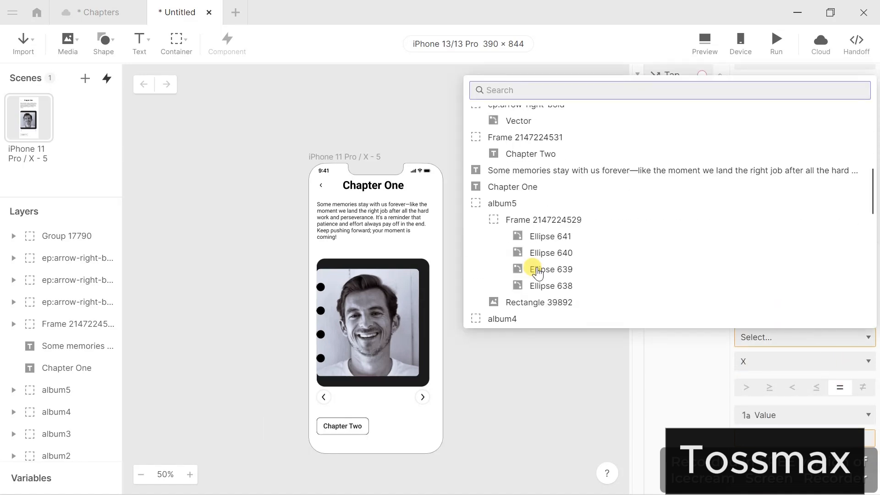
scroll(538, 273, "down", 6)
left_click(514, 250)
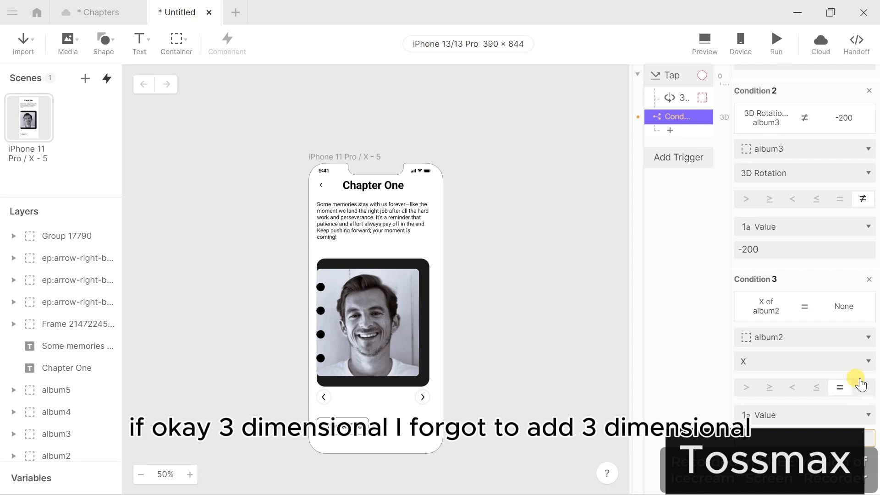
left_click(851, 362)
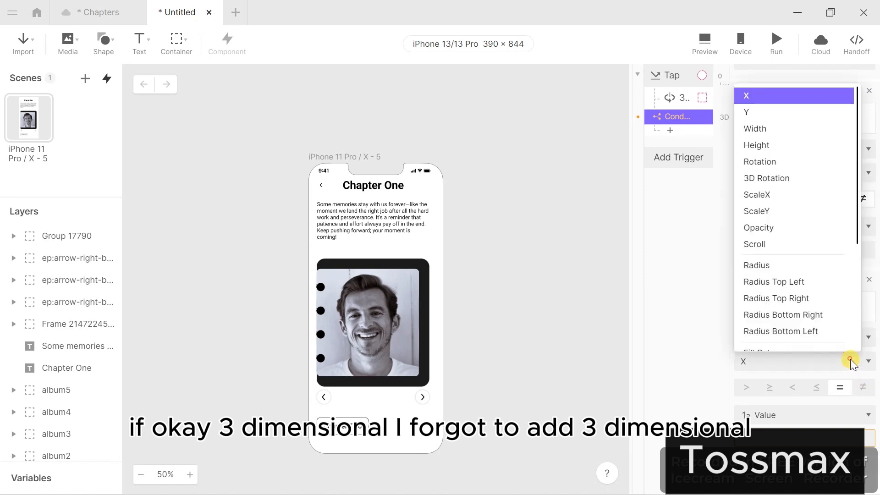
left_click(768, 178)
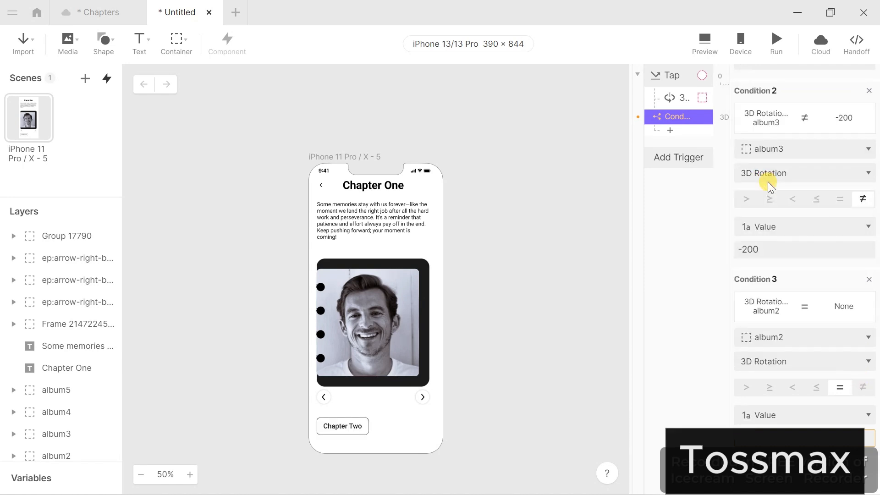
left_click(863, 387)
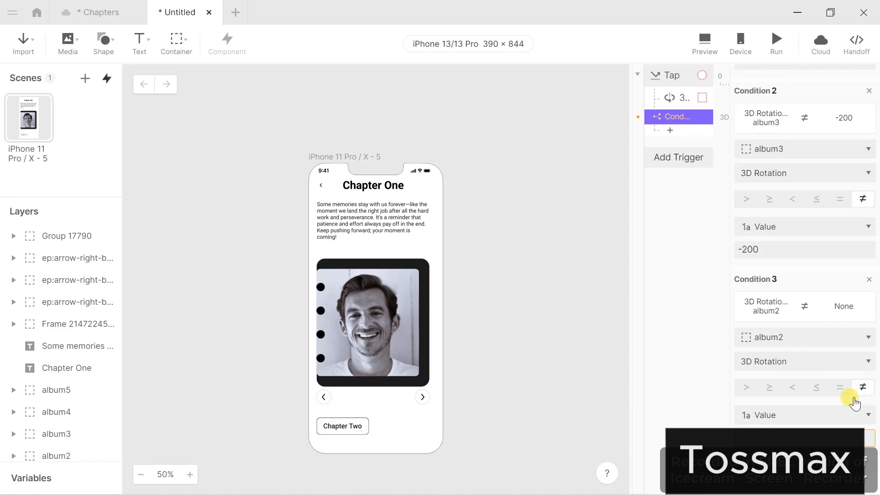
left_click(814, 439)
type("-200")
key("Return")
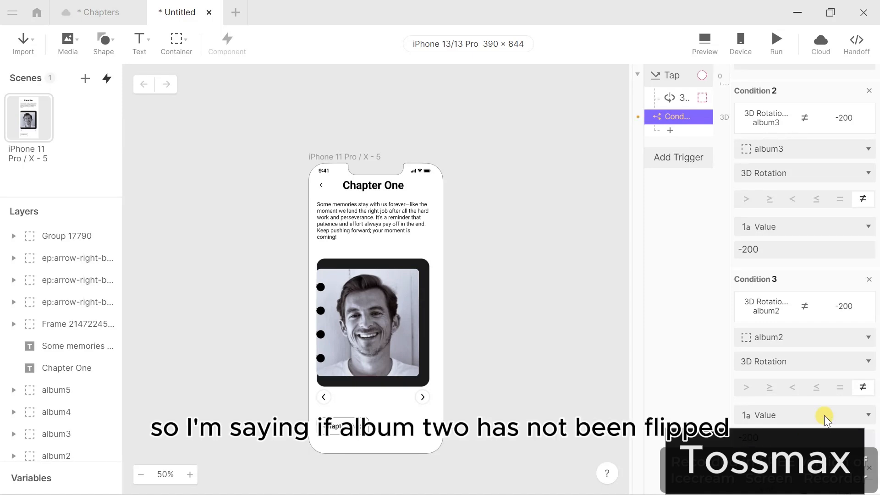
- Add a fourth condition requiring album1's 3D Rotation to be not equal to -200
scroll(824, 416, "down", 4)
left_click(823, 335)
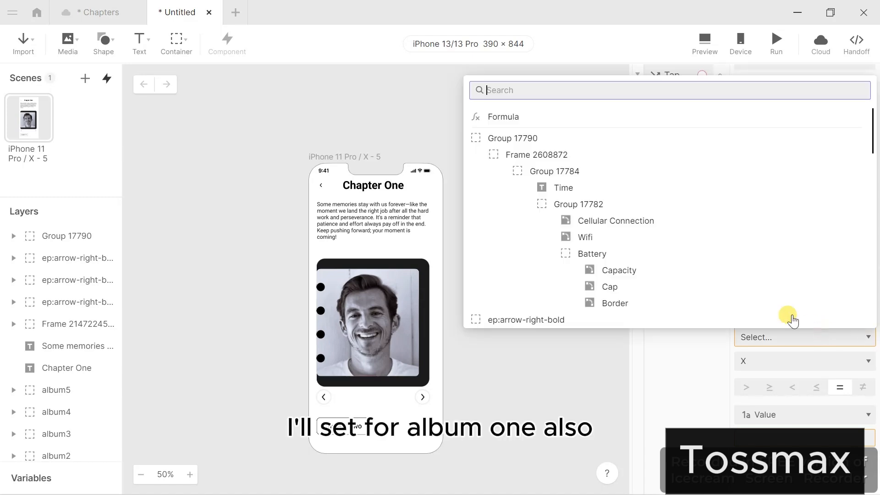
scroll(621, 221, "down", 8)
scroll(622, 223, "down", 5)
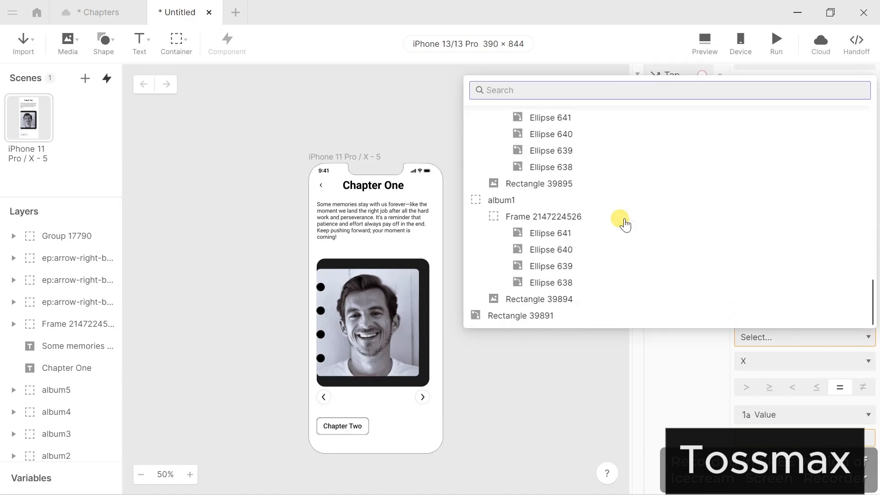
left_click(551, 197)
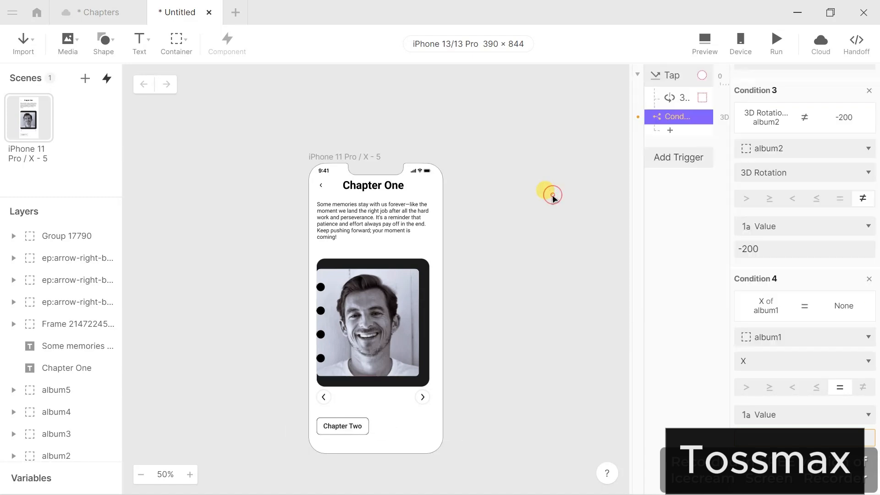
left_click(832, 363)
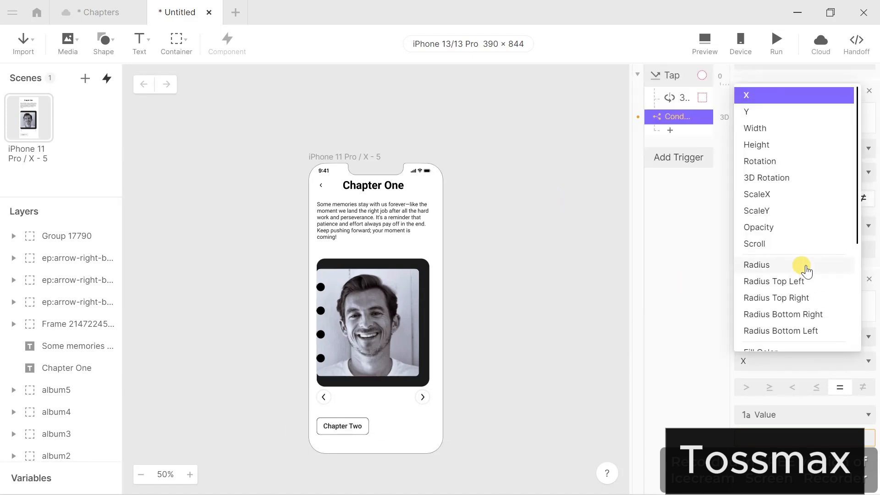
left_click(779, 184)
left_click(861, 389)
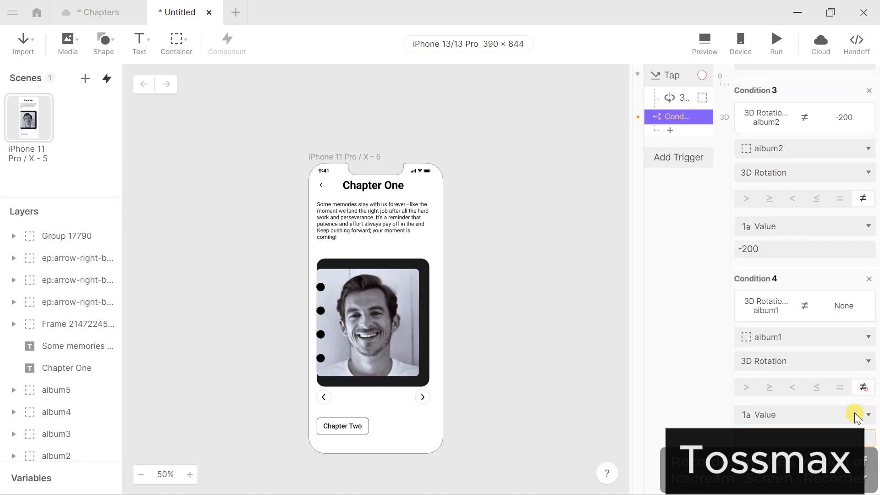
left_click(844, 438)
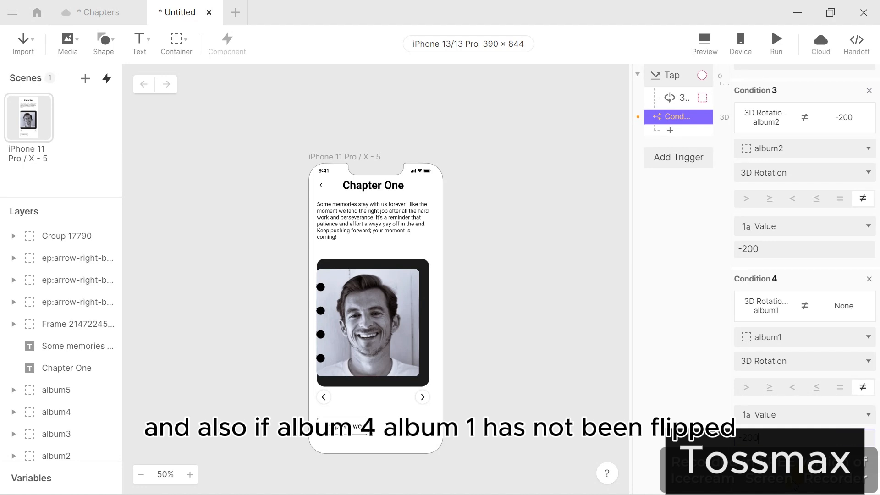
key("Return")
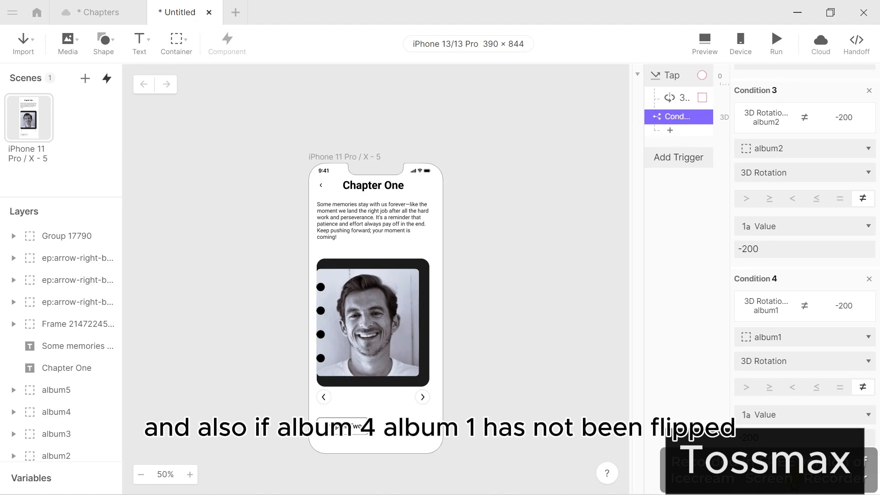
- Add a 3D Rotate response under the right arrow's condition and target it at album4
left_click(670, 130)
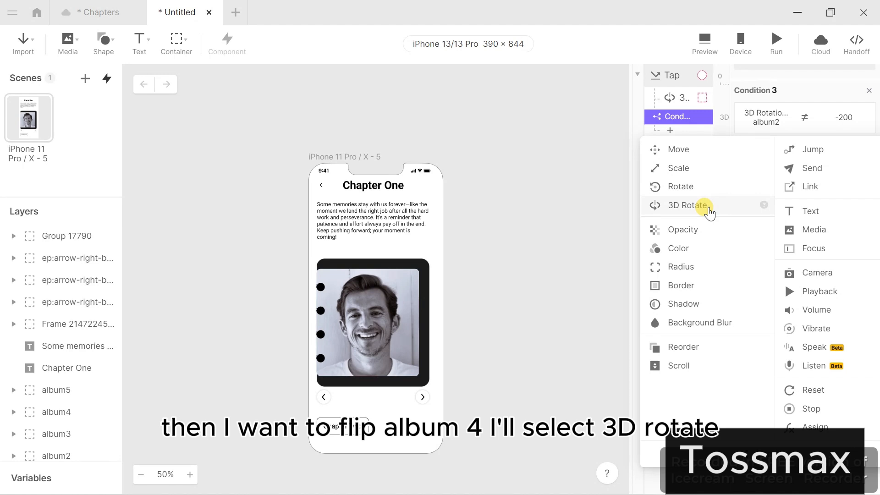
left_click(709, 212)
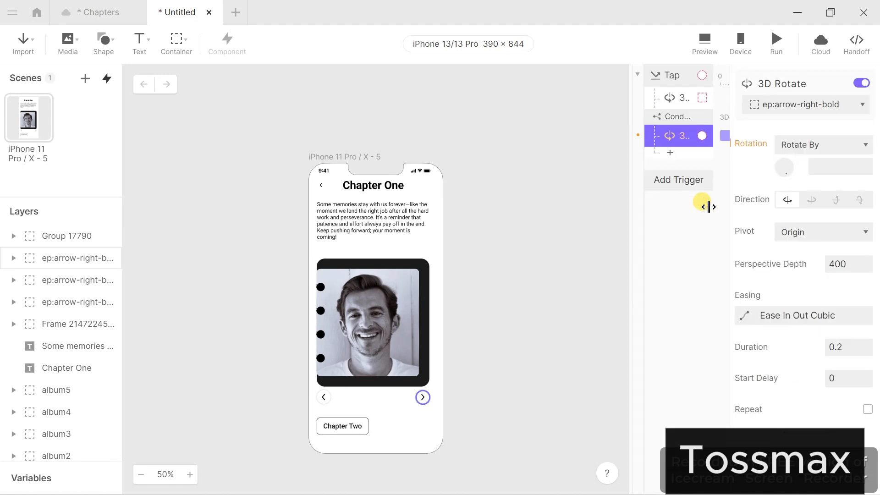
left_click(818, 104)
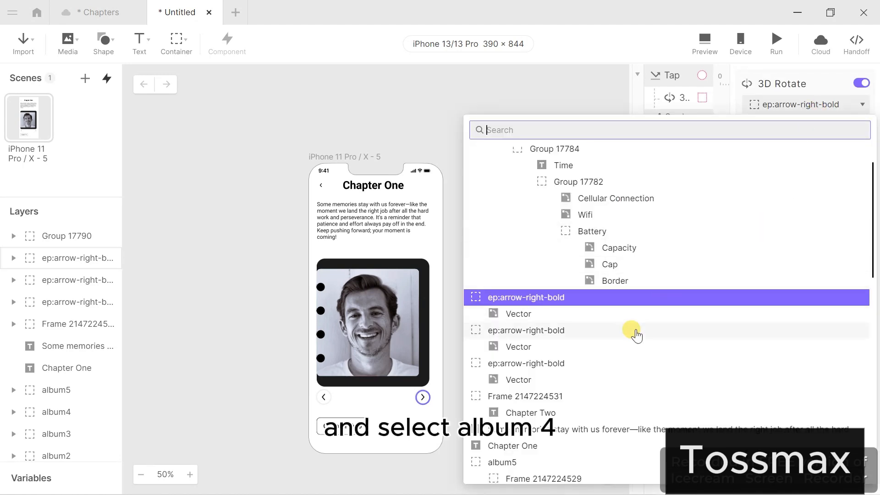
scroll(634, 335, "down", 8)
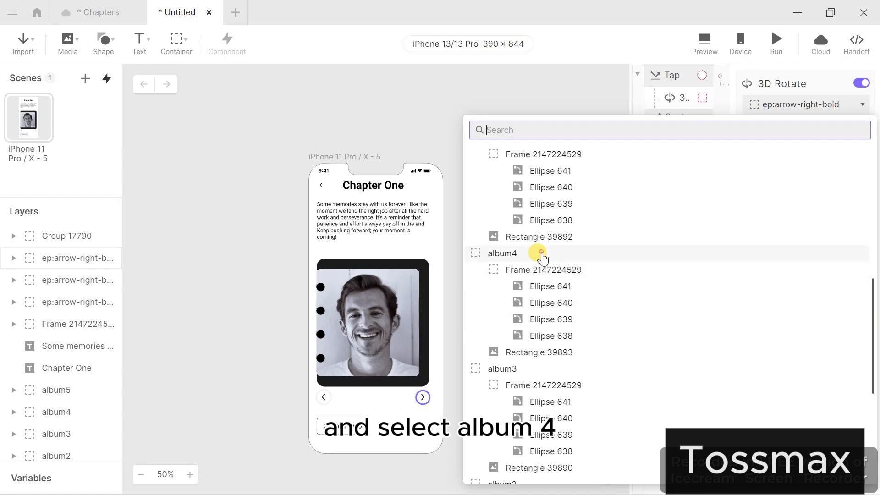
left_click(542, 254)
- Configure album4's 3D Rotate as Rotate To -200 in the right-to-left direction, with a perspective depth of 700
left_click(855, 146)
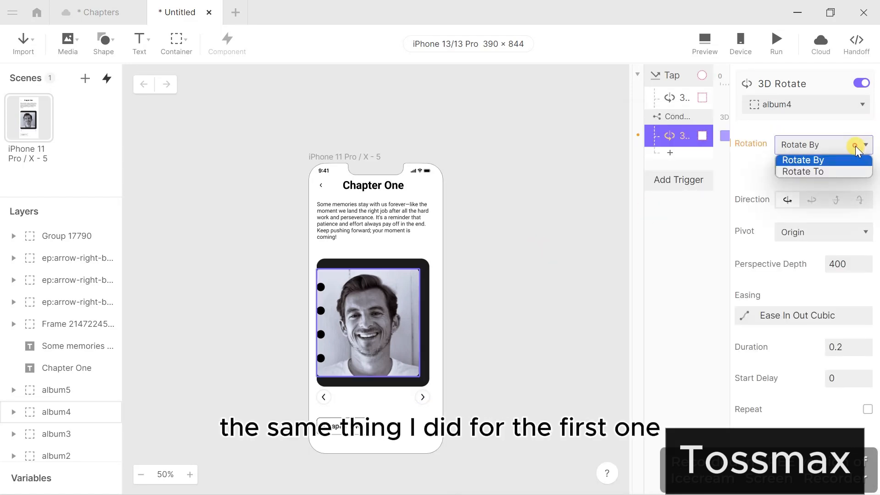
left_click(843, 169)
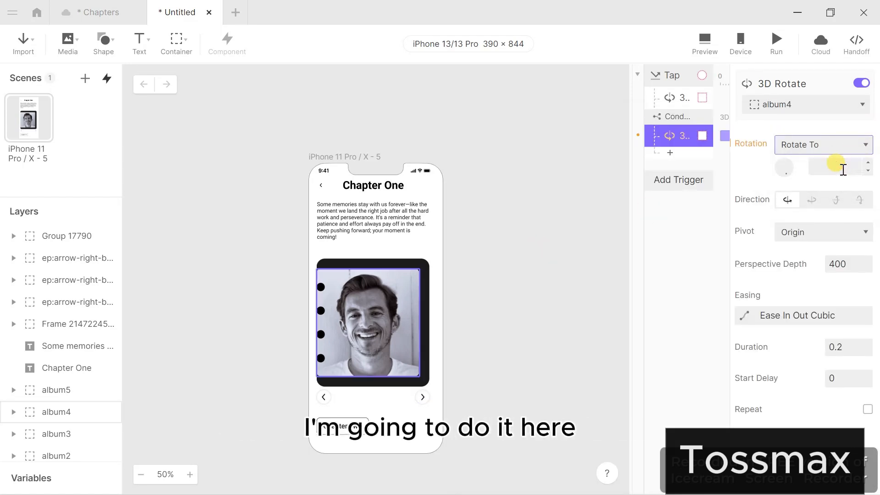
left_click(842, 168)
type("-200")
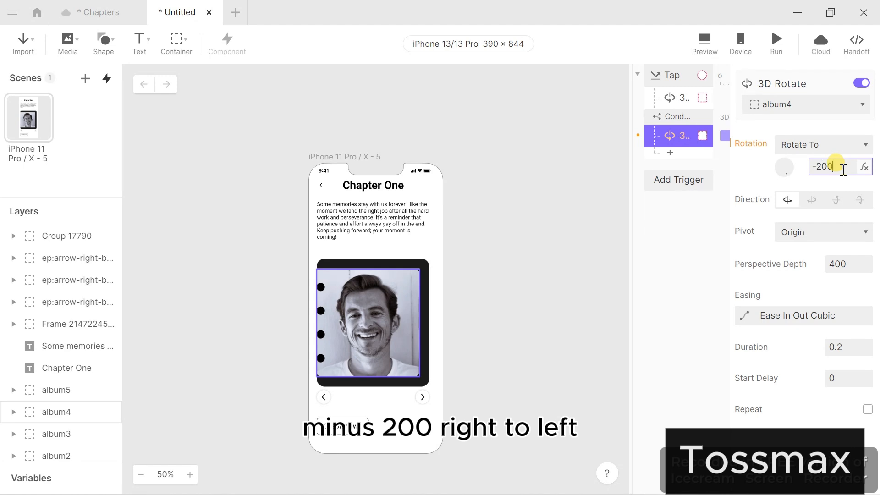
left_click(812, 199)
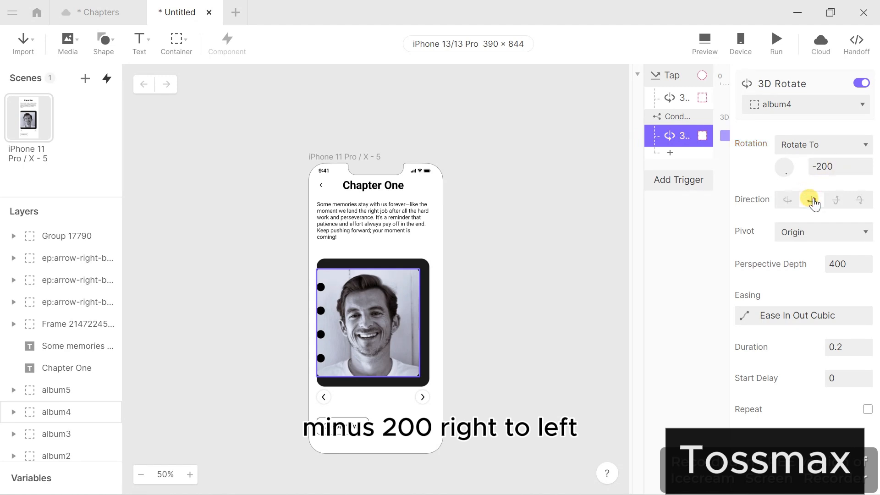
left_click(835, 261)
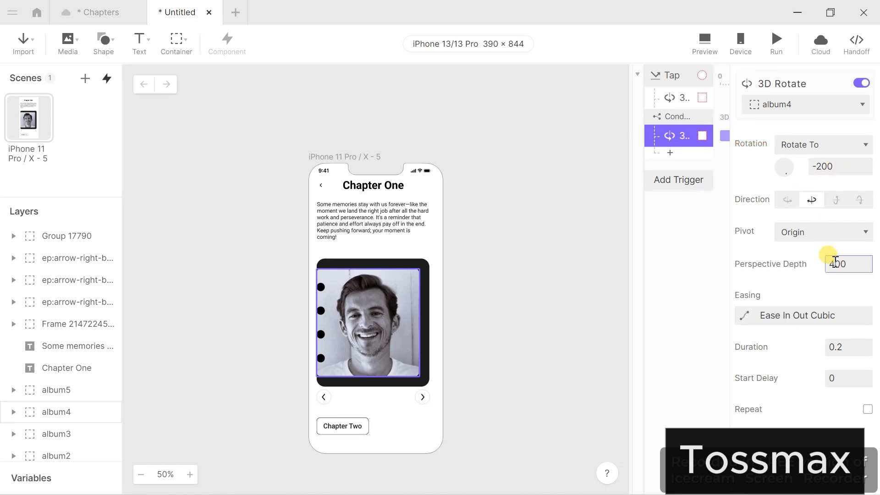
key("BackSpace")
type("7")
- Set album4's 3D Rotate duration to 1 and its start delay to 0.3
left_click(866, 344)
left_click(866, 343)
left_click(866, 344)
left_click(866, 344)
left_click(866, 343)
left_click(866, 343)
left_click(866, 344)
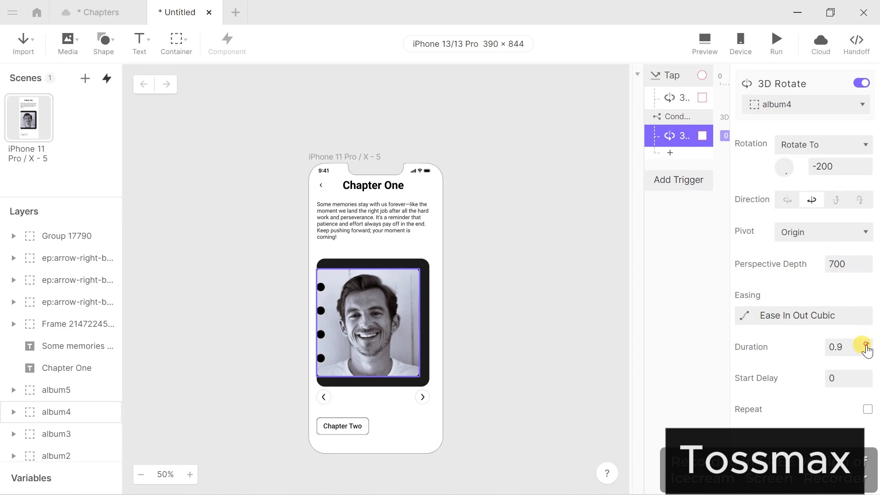
left_click(866, 344)
left_click(868, 377)
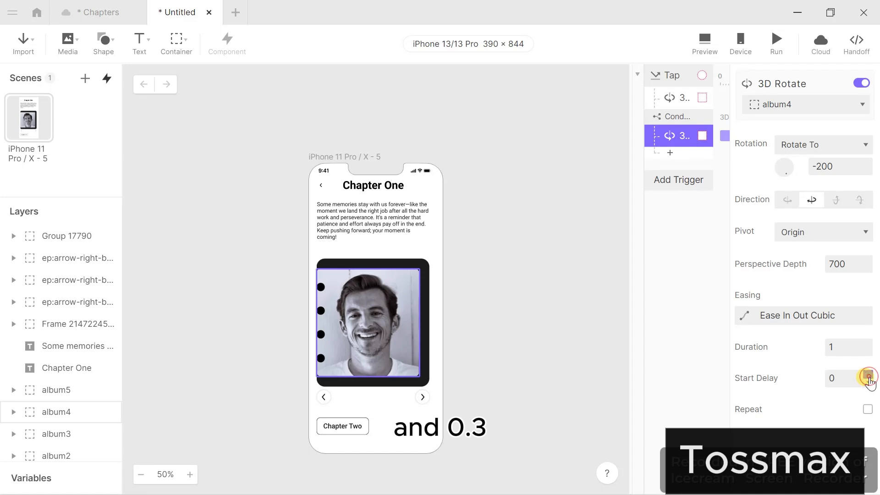
left_click(868, 377)
left_click(868, 376)
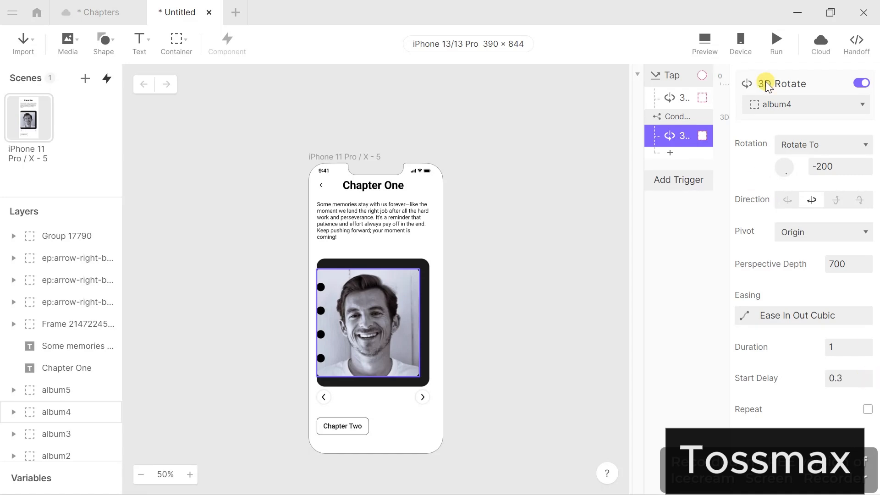
- Preview the prototype and tap the right arrow twice to test the first two page flips, then return to the editor
left_click(775, 42)
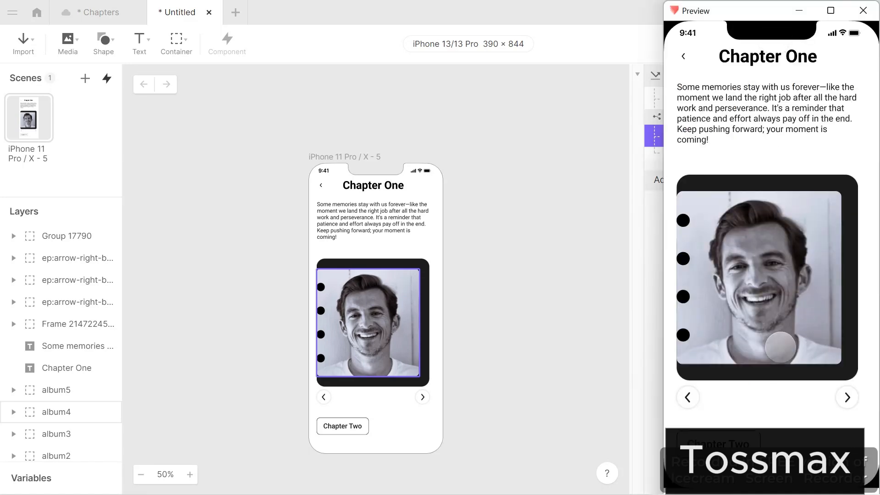
left_click(848, 397)
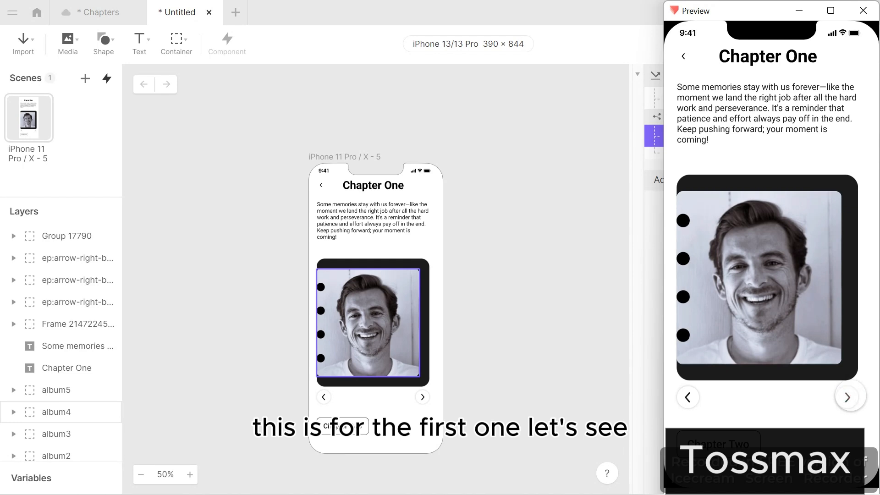
left_click(848, 396)
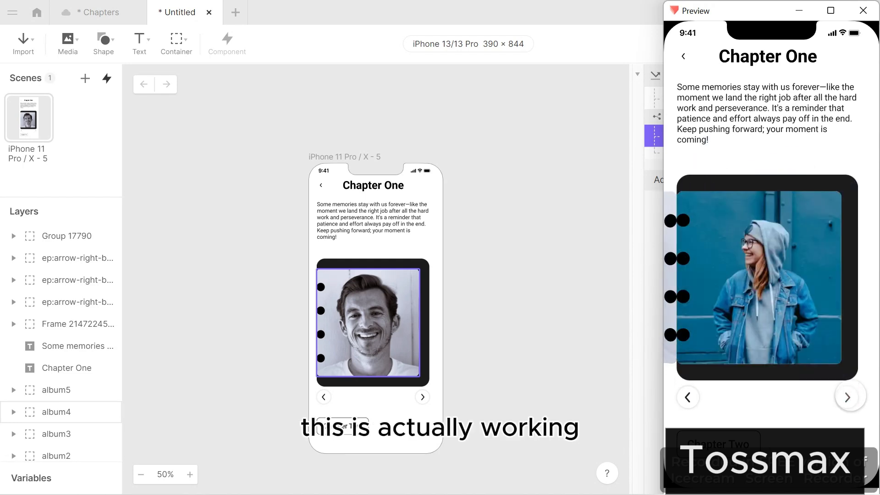
left_click(648, 224)
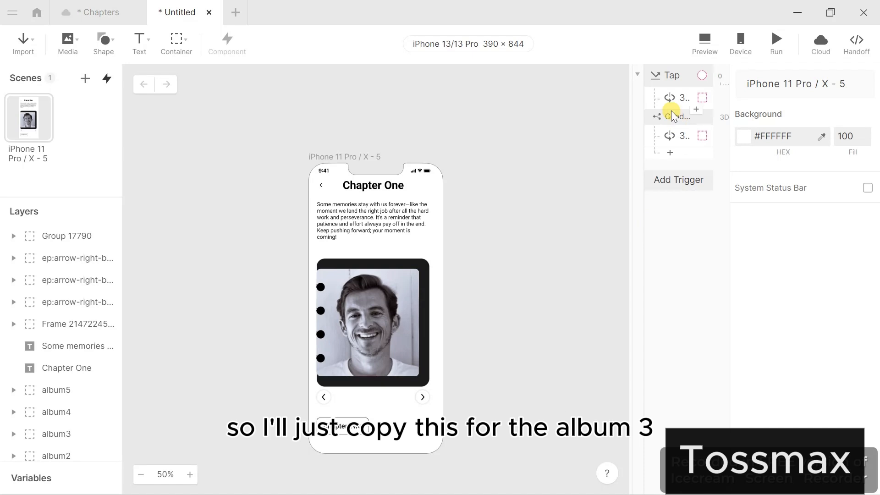
- Duplicate the right arrow's condition together with its album4 3D Rotate response
left_click(675, 117)
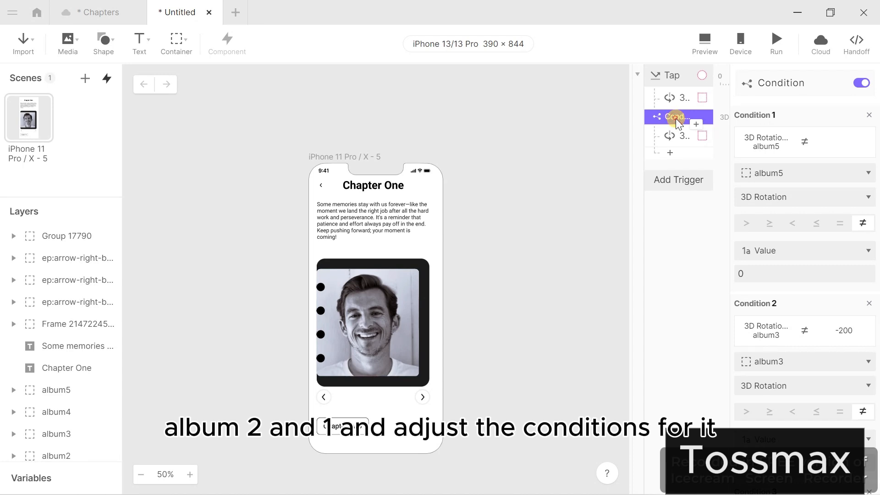
right_click(678, 122)
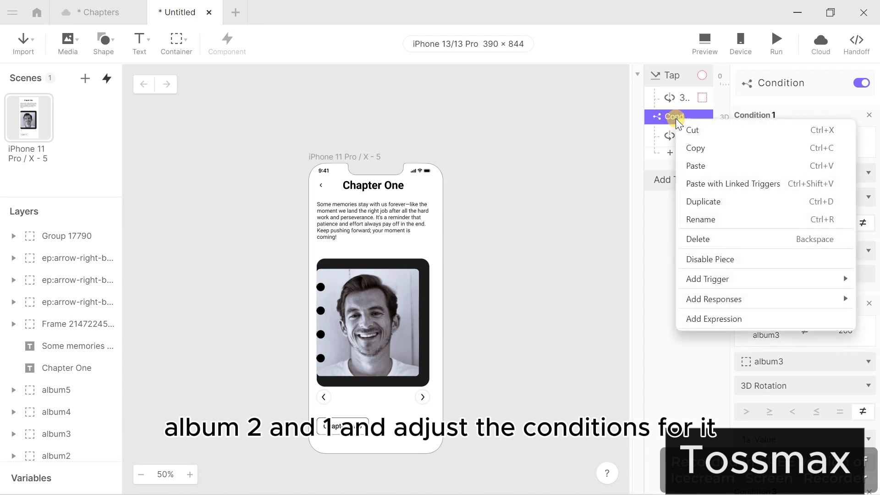
left_click(717, 201)
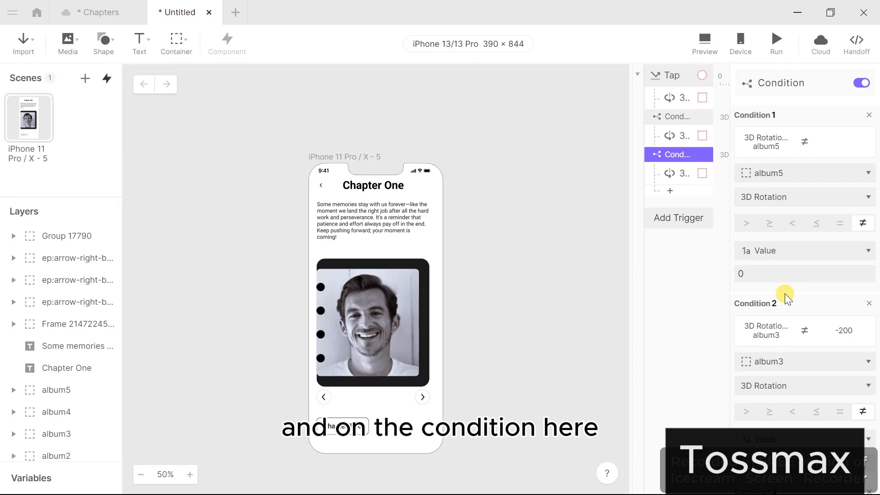
- In the duplicated condition, change the layer checked by Condition 2 to album4
scroll(785, 294, "down", 2)
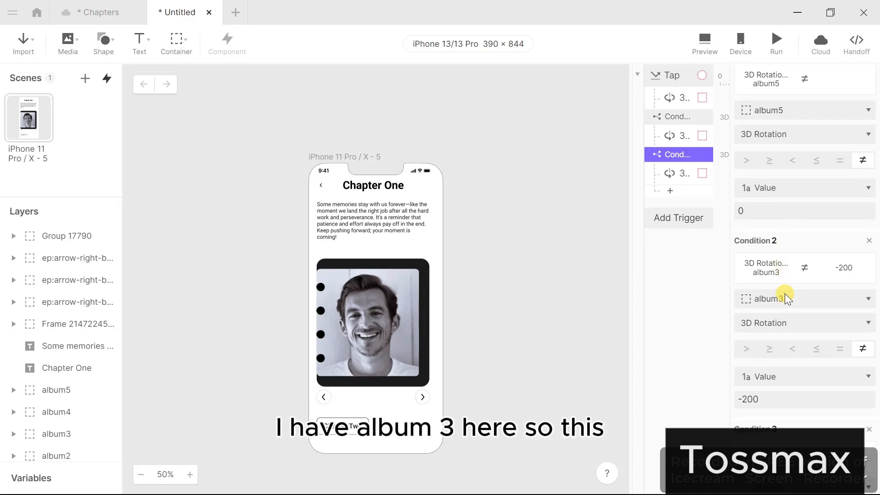
left_click(816, 299)
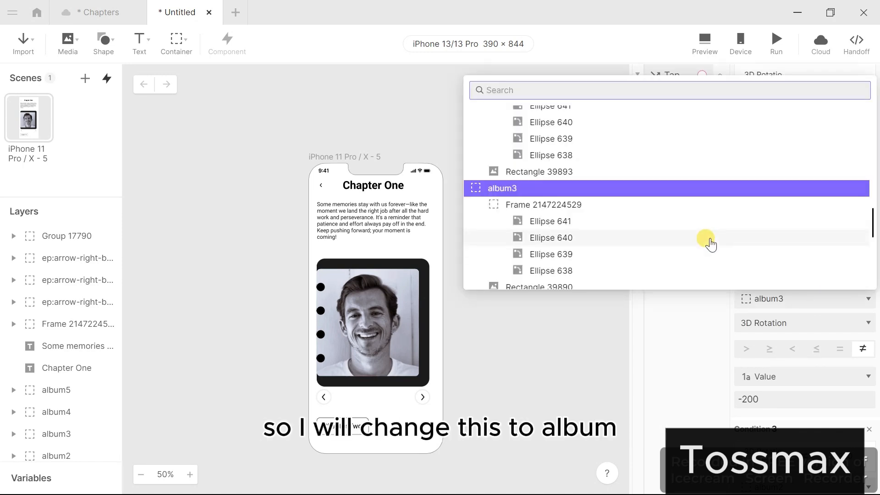
scroll(710, 243, "down", 1)
scroll(708, 243, "down", 1)
scroll(705, 241, "up", 6)
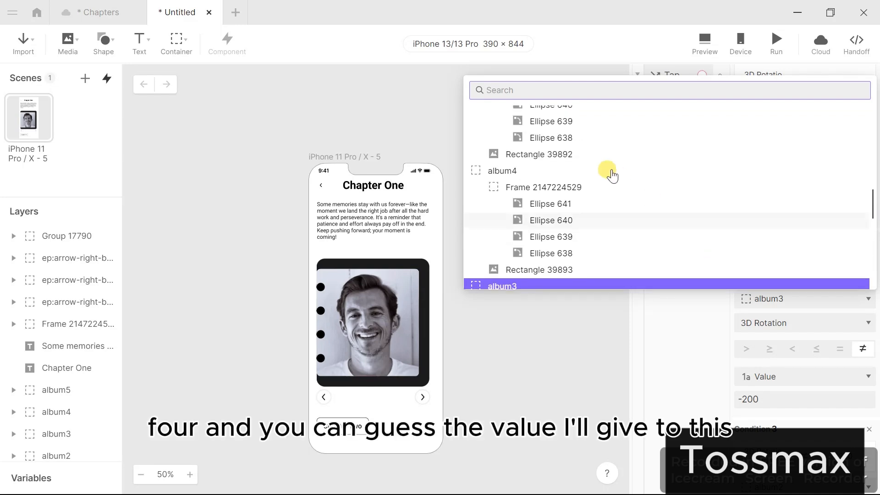
left_click(591, 173)
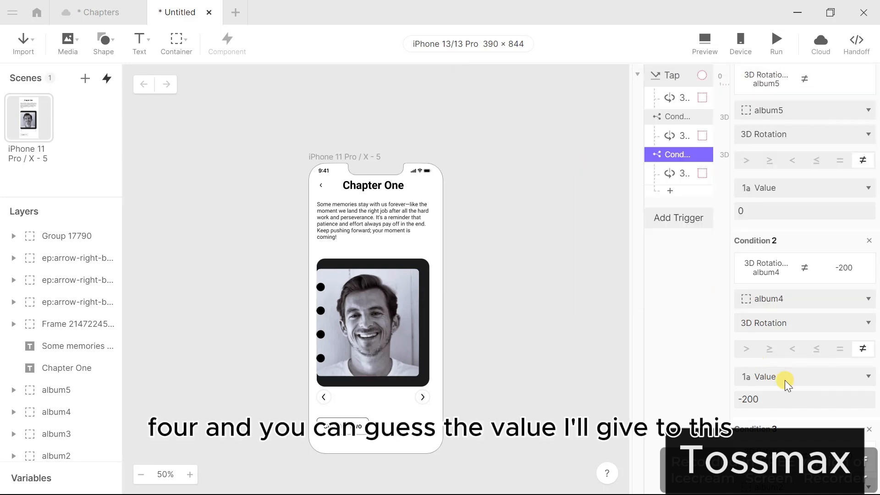
- Set the comparison value of Condition 2 to 0 so it requires album4's 3D Rotation to be not equal to 0
left_click(754, 400)
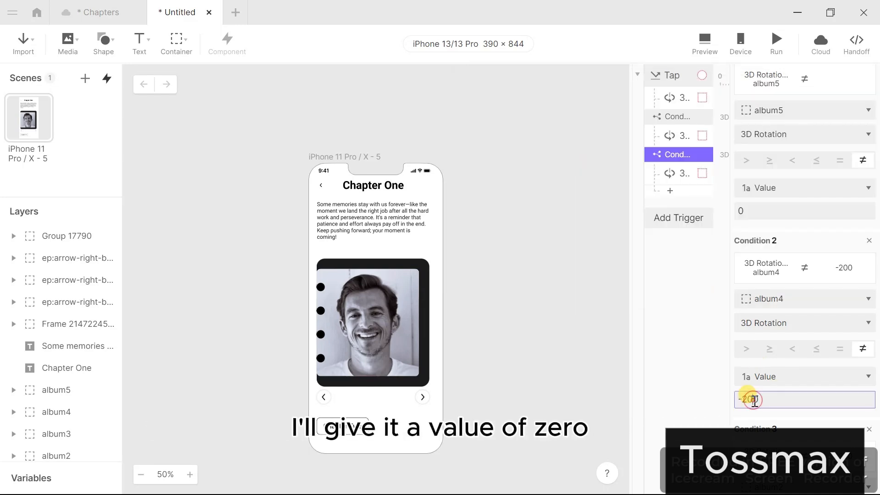
key("BackSpace")
key("BackSpace")
key("BackSpace")
key("BackSpace")
type("0")
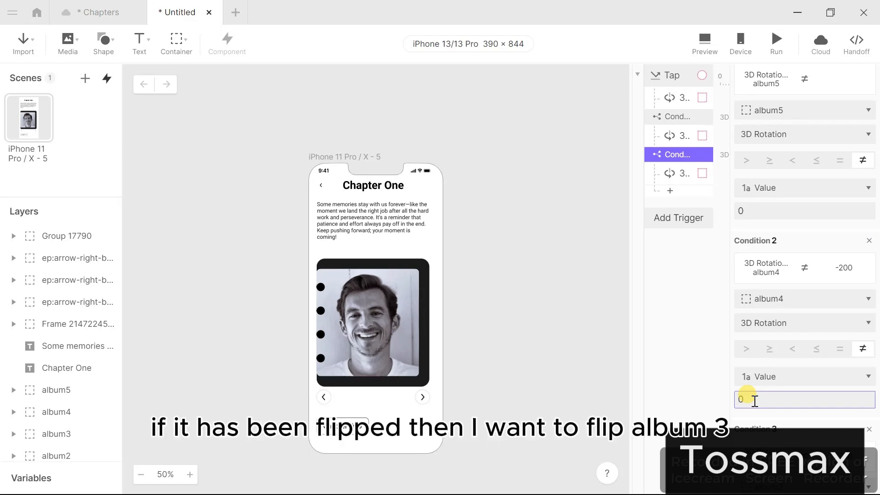
left_click(705, 361)
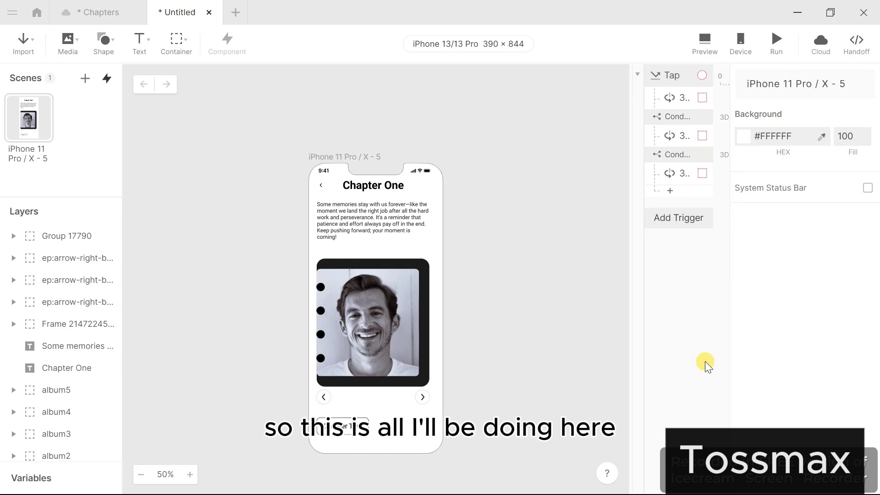
- Retarget the 3D Rotate response under the duplicated condition to album3
left_click(673, 173)
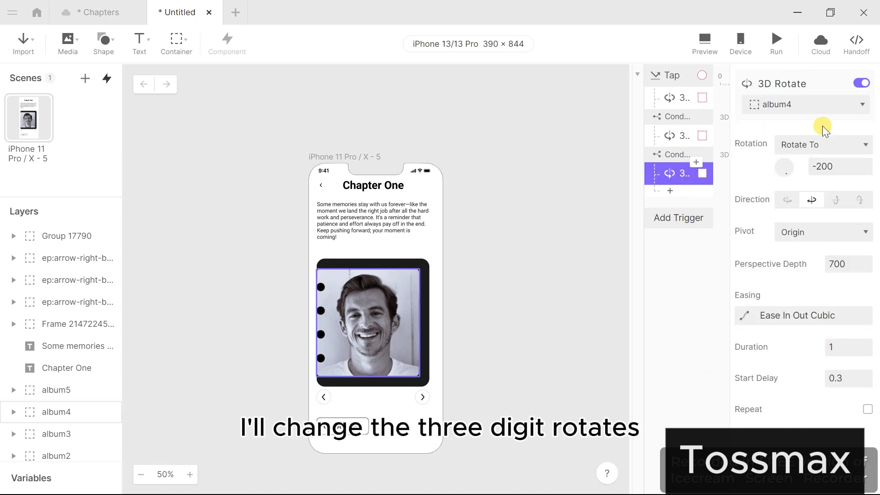
left_click(815, 104)
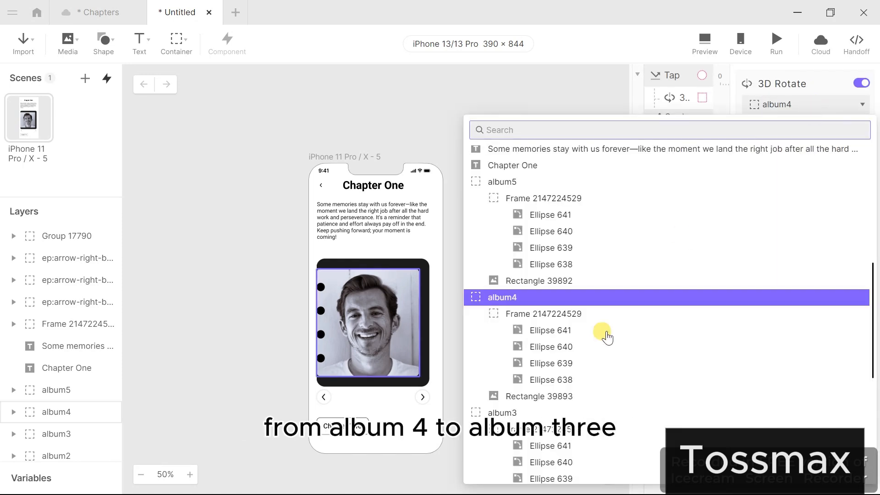
left_click(547, 412)
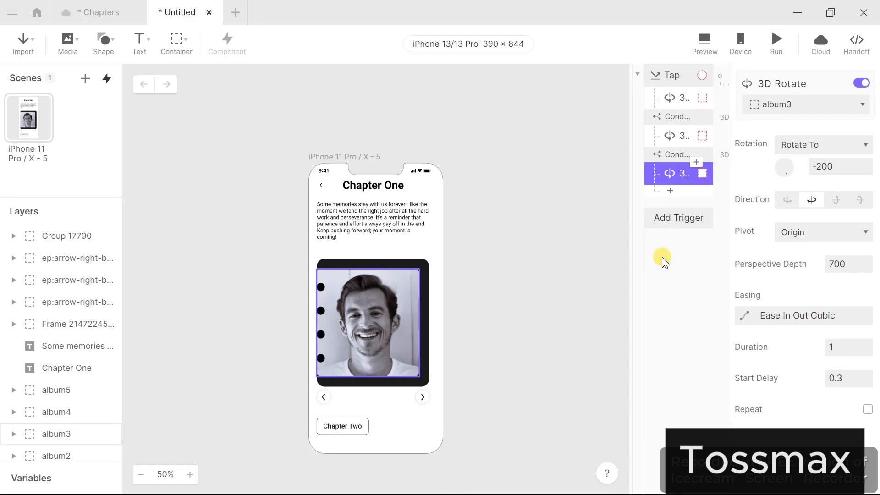
- Duplicate the second condition together with its album3 3D Rotate response
left_click(676, 155)
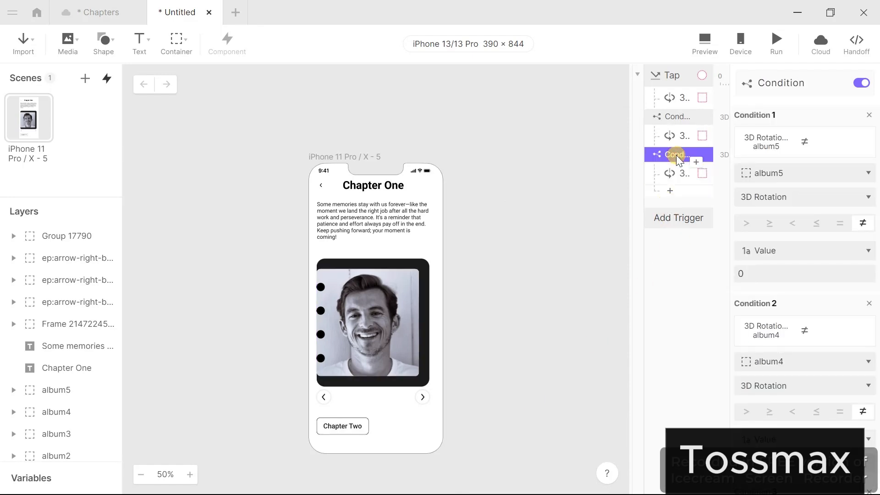
right_click(676, 155)
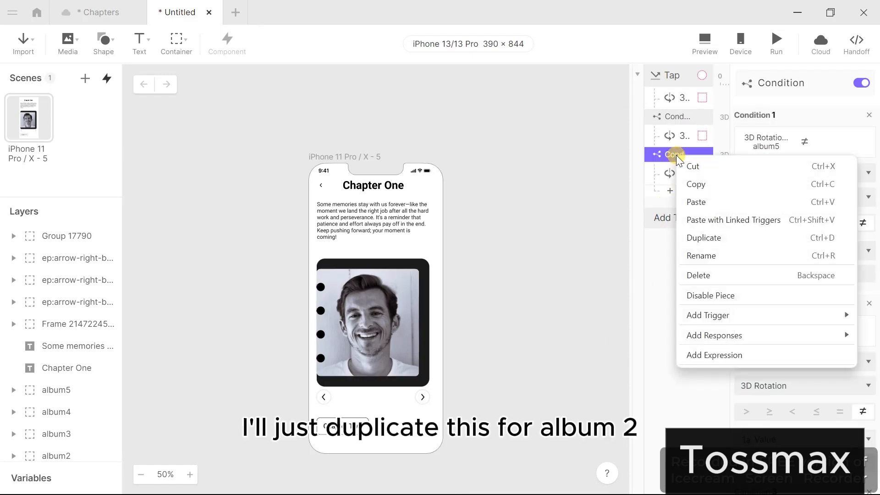
left_click(708, 238)
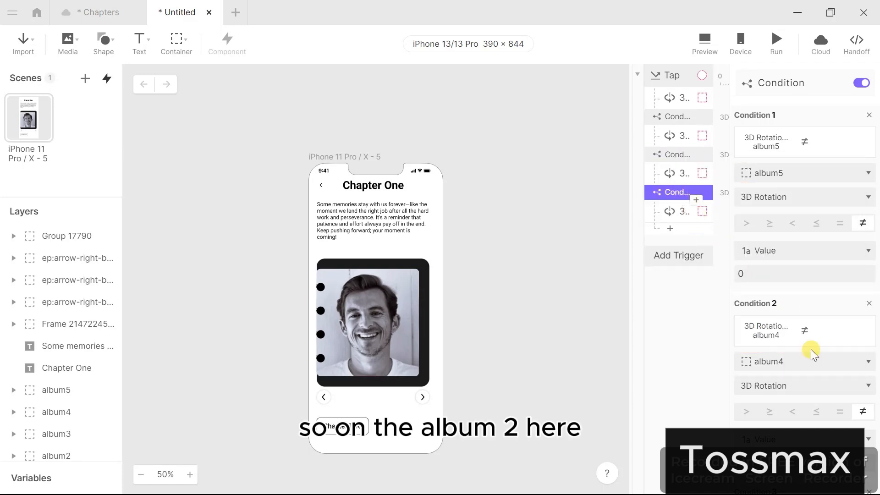
- In the third condition of the right-arrow Tap, change the layer checked by Condition 3 to album3
scroll(810, 350, "down", 5)
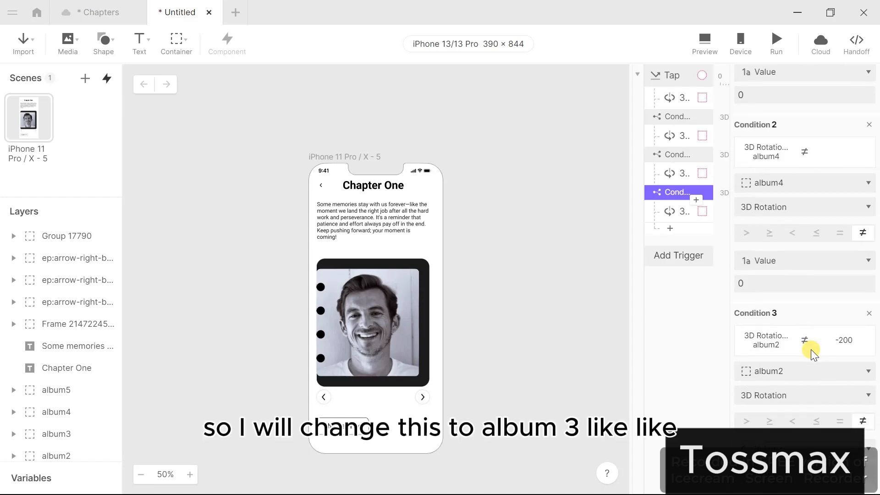
left_click(847, 371)
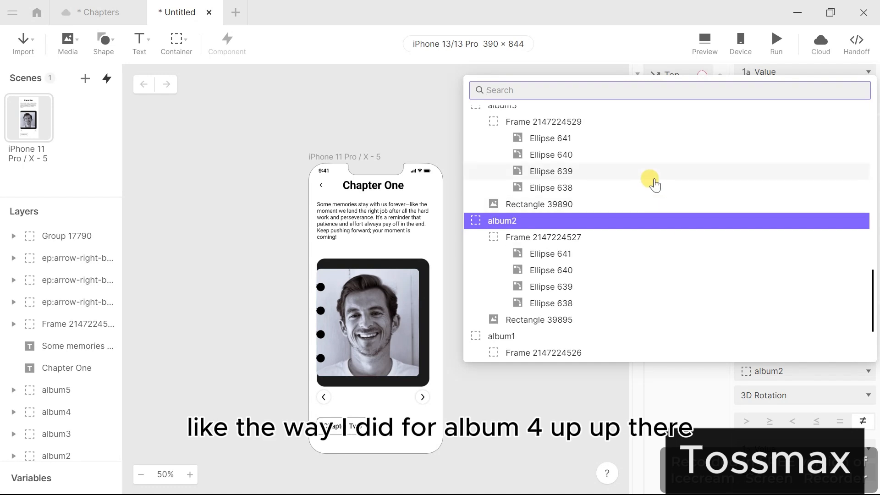
scroll(651, 181, "up", 2)
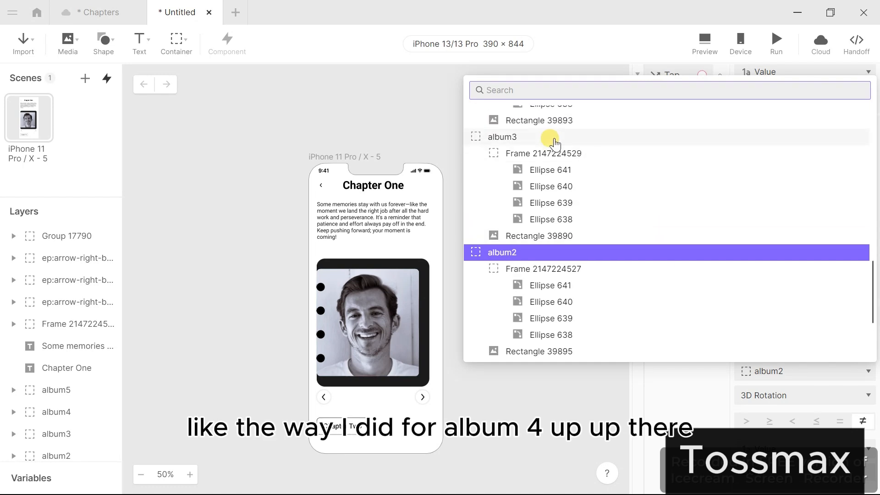
left_click(553, 138)
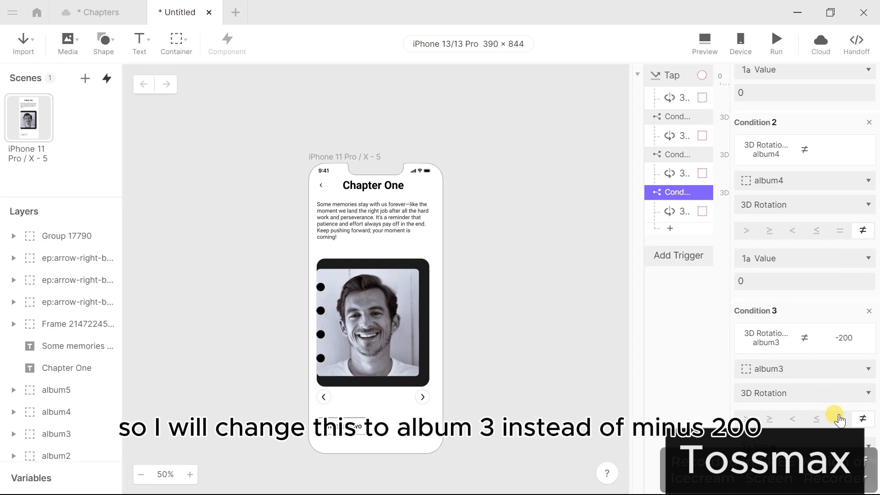
- Set the comparison value of Condition 3 to 0 so it requires album3's 3D Rotation to be not equal to 0
scroll(840, 420, "down", 2)
left_click(756, 408)
left_click(756, 408)
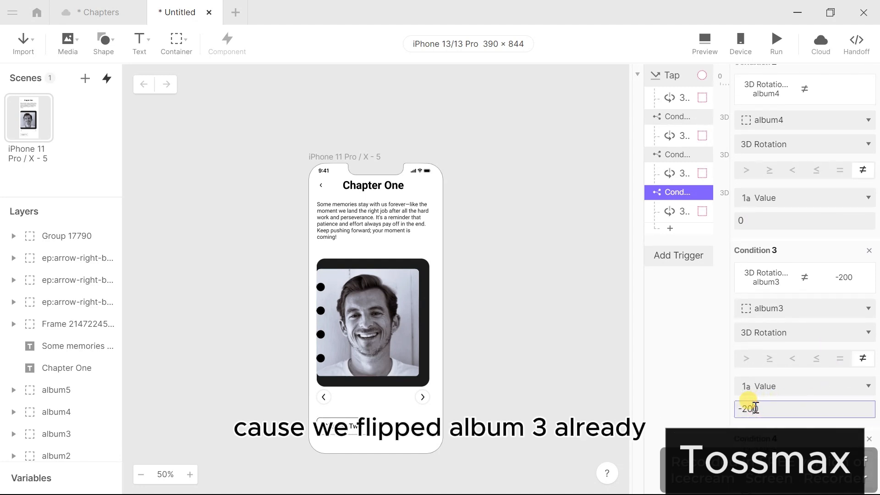
key("BackSpace")
key("BackSpace")
key("BackSpace")
type("0")
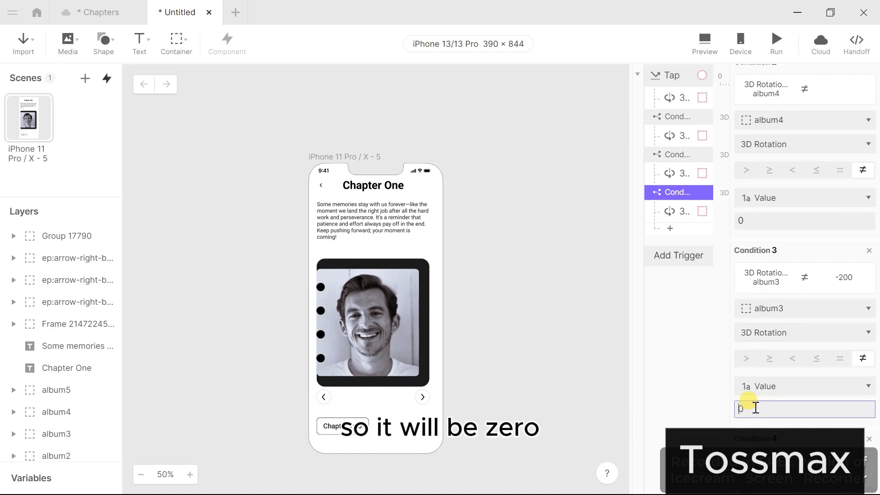
left_click(708, 350)
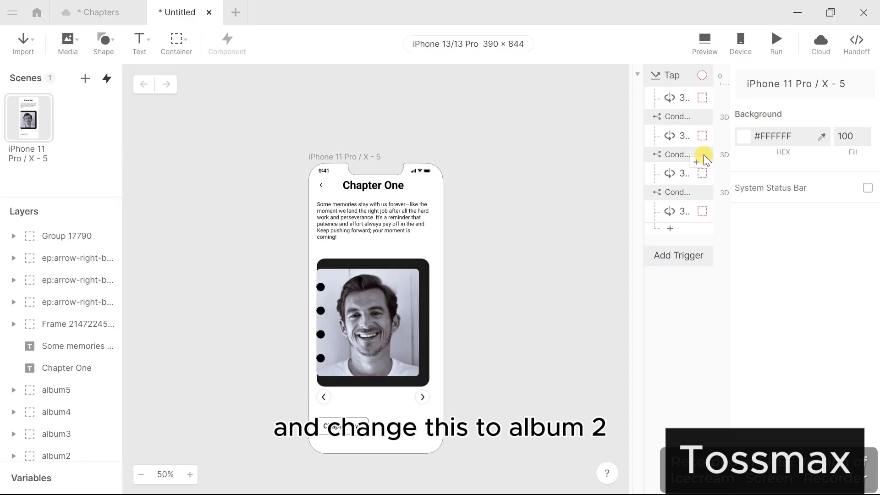
- Retarget the 3D Rotate response under the third condition to album2
left_click(671, 213)
left_click(855, 100)
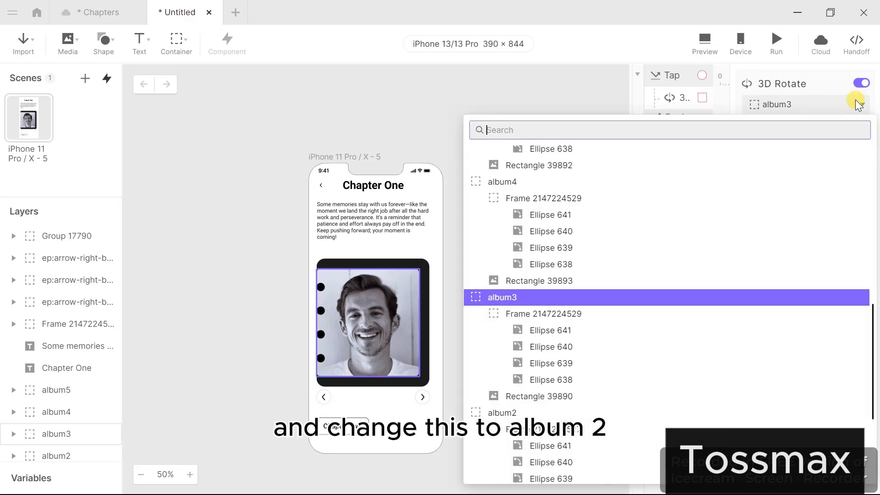
left_click(576, 414)
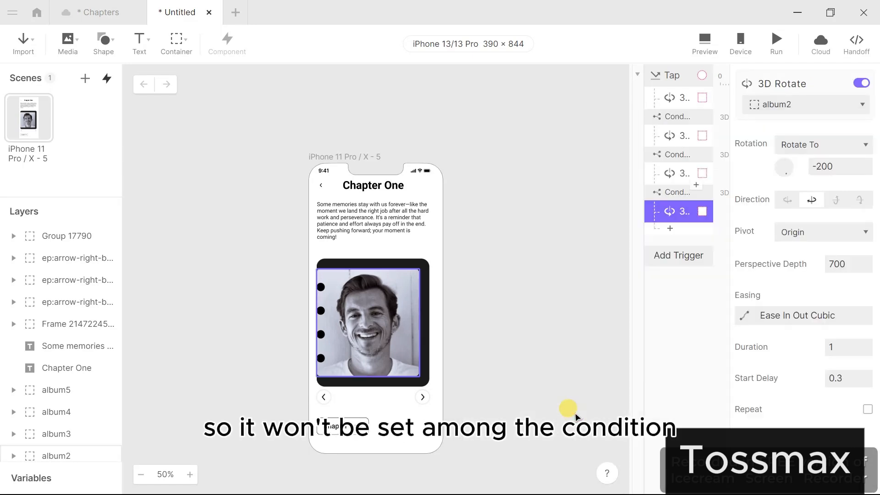
- Duplicate the third condition together with its album2 3D Rotate response
left_click(662, 191)
right_click(662, 189)
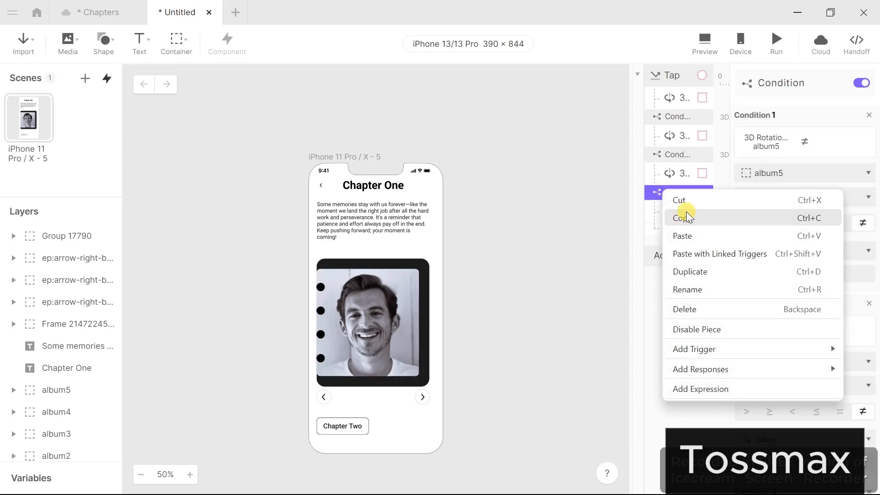
left_click(702, 269)
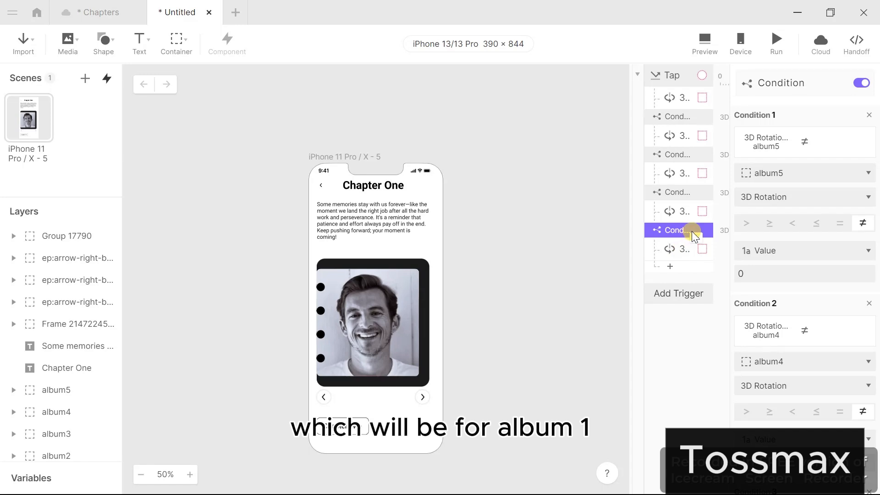
- In the duplicated fourth condition, make Condition 4 check album2's 3D Rotation for not equal to 0
scroll(811, 266, "down", 9)
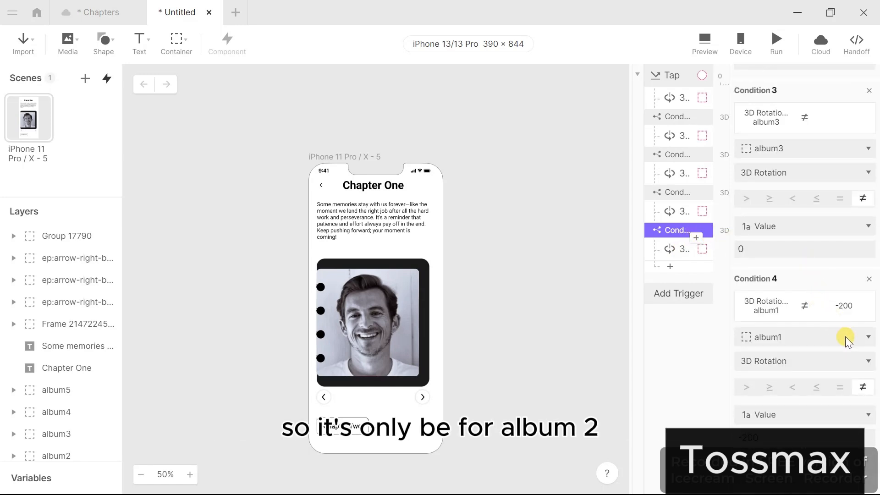
left_click(845, 336)
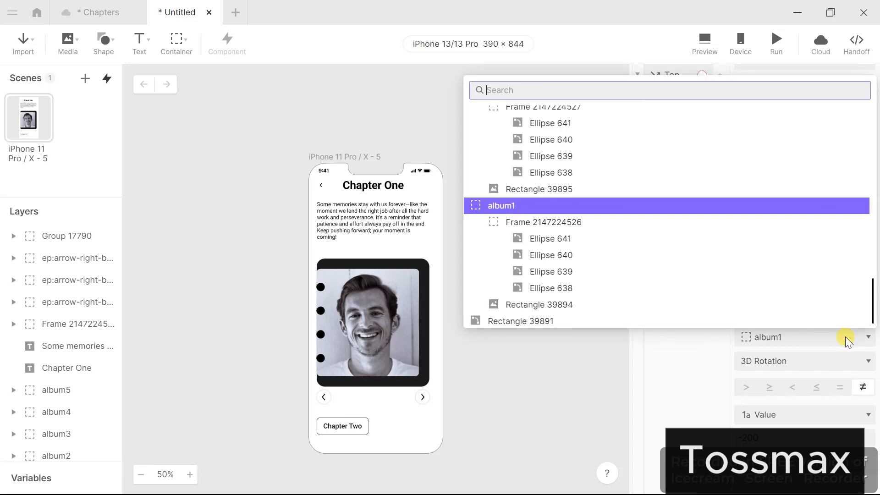
scroll(573, 182, "down", 1)
scroll(570, 180, "up", 3)
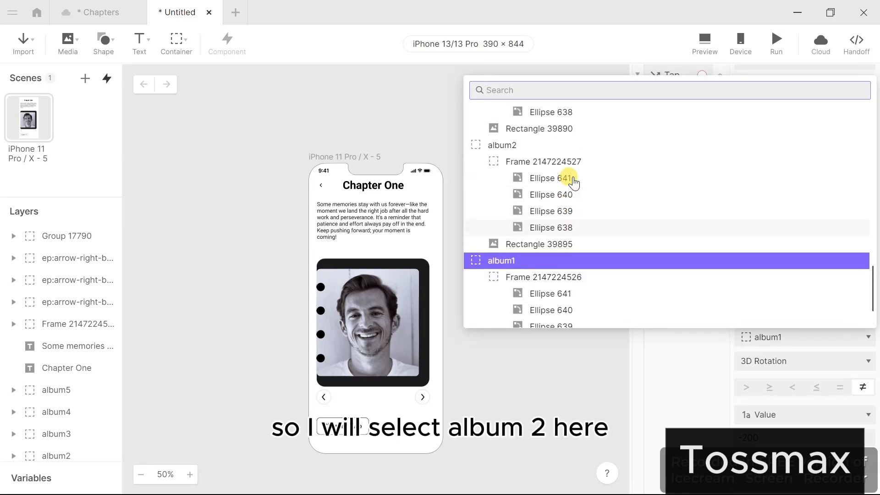
left_click(513, 143)
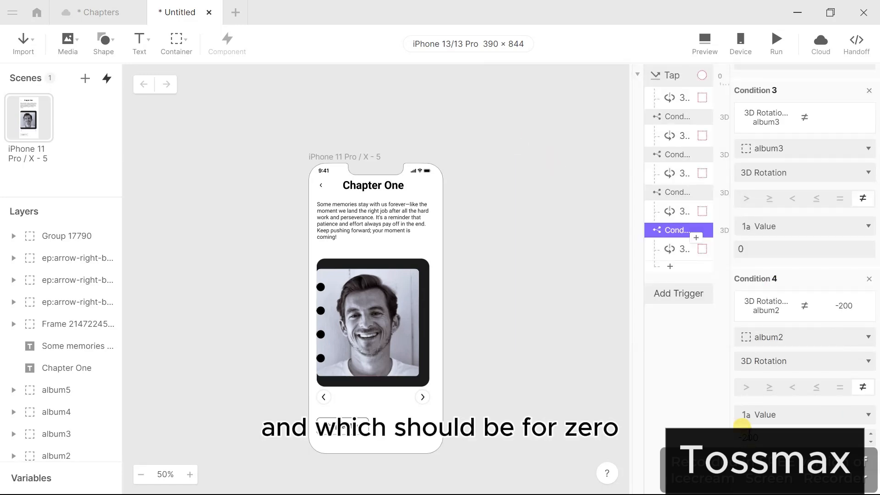
left_click(751, 437)
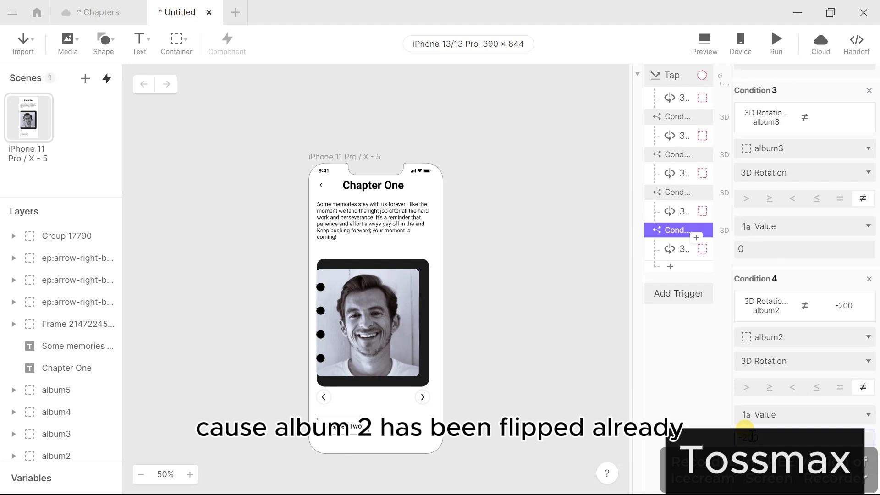
type("0")
key("Return")
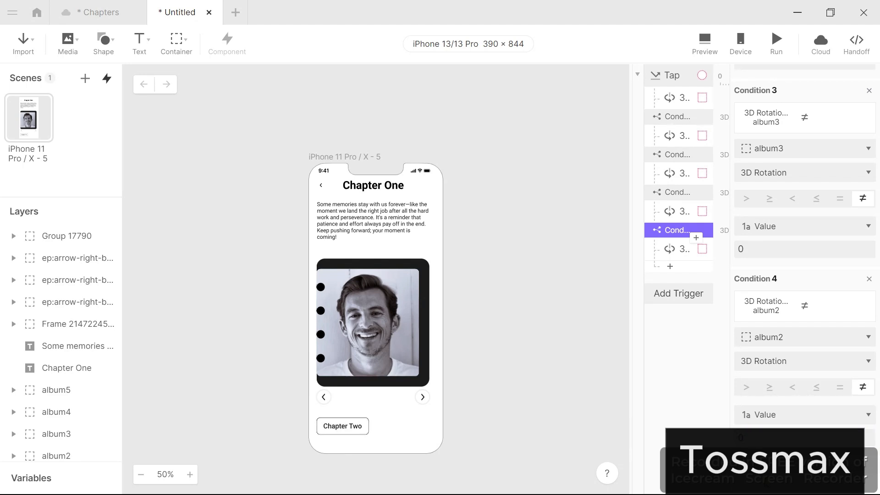
- Retarget the 3D Rotate response under the fourth condition to album1
left_click(667, 252)
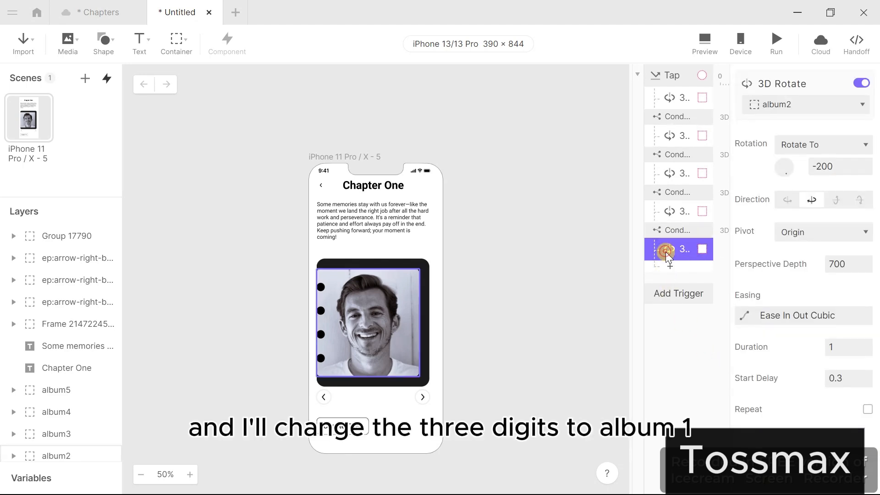
left_click(843, 106)
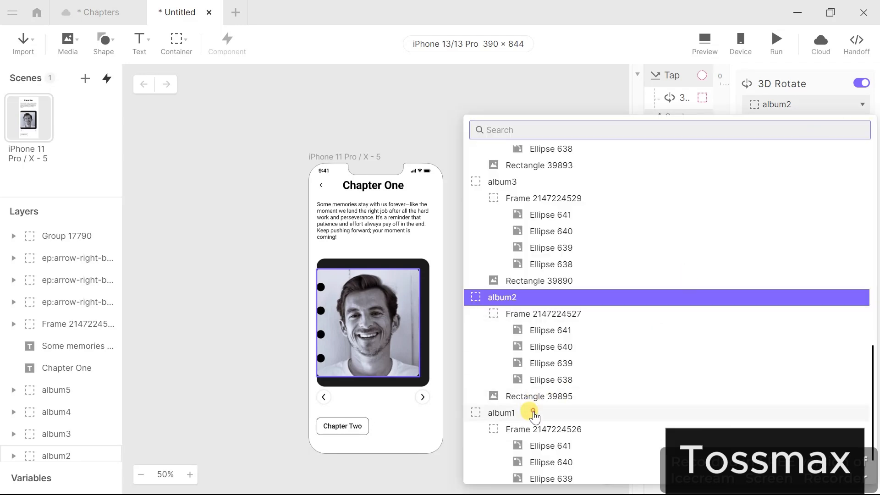
left_click(535, 412)
- Preview the prototype and flip through all five album pages with the right arrow to test the interaction
left_click(776, 39)
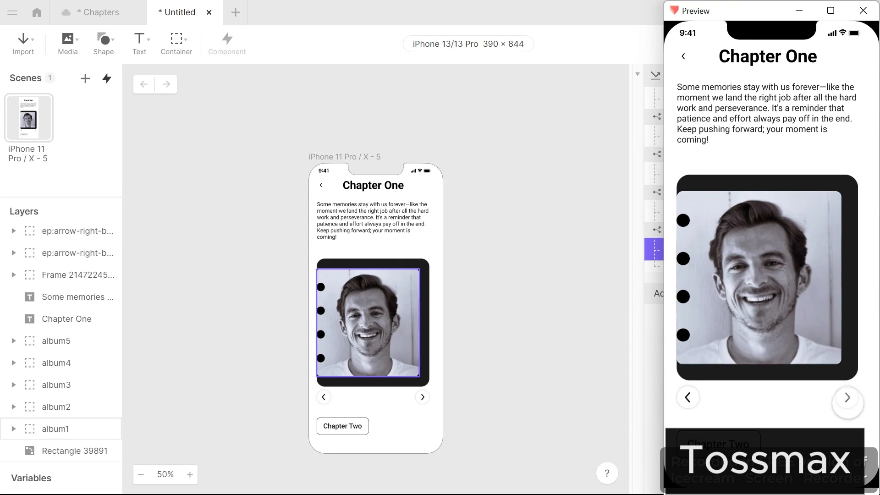
left_click(847, 398)
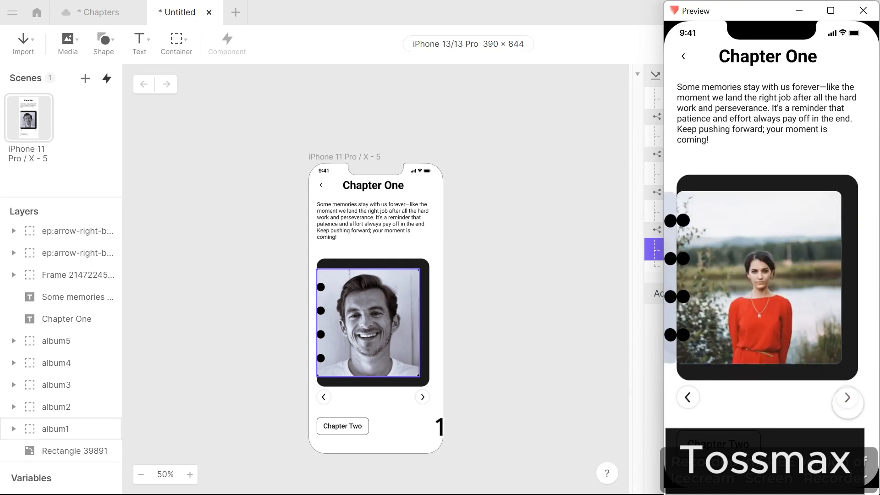
left_click(847, 398)
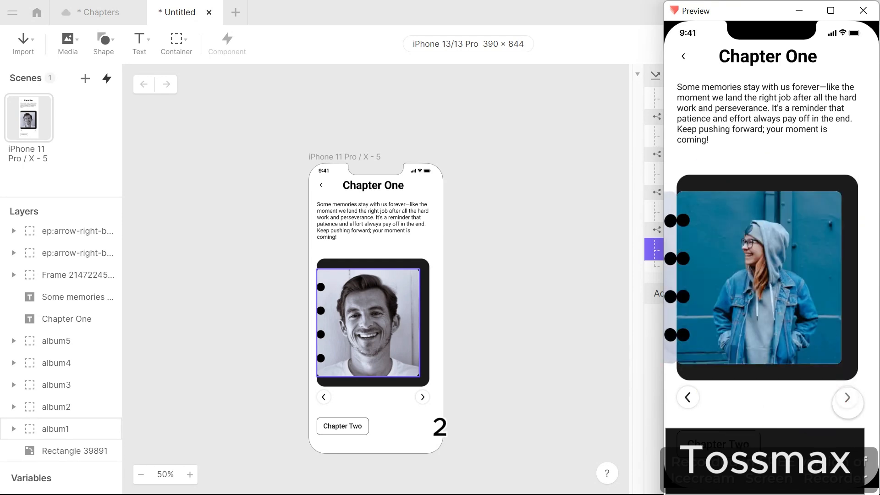
left_click(846, 397)
left_click(847, 398)
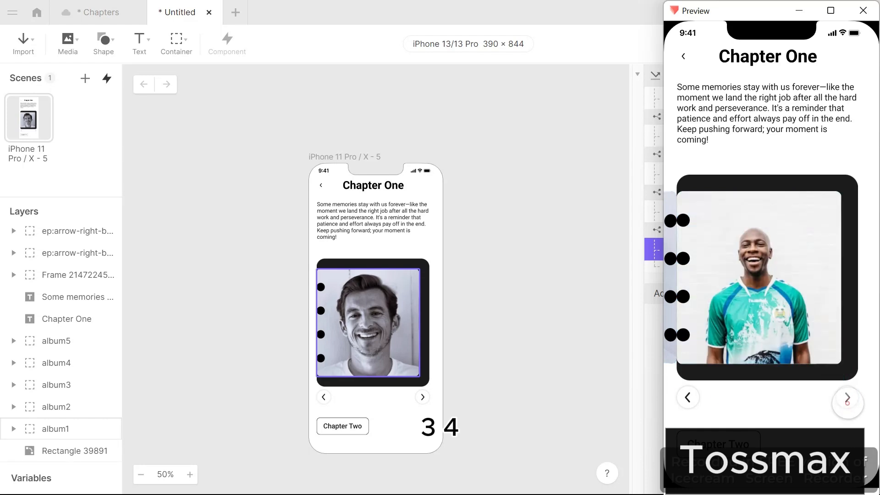
left_click(847, 398)
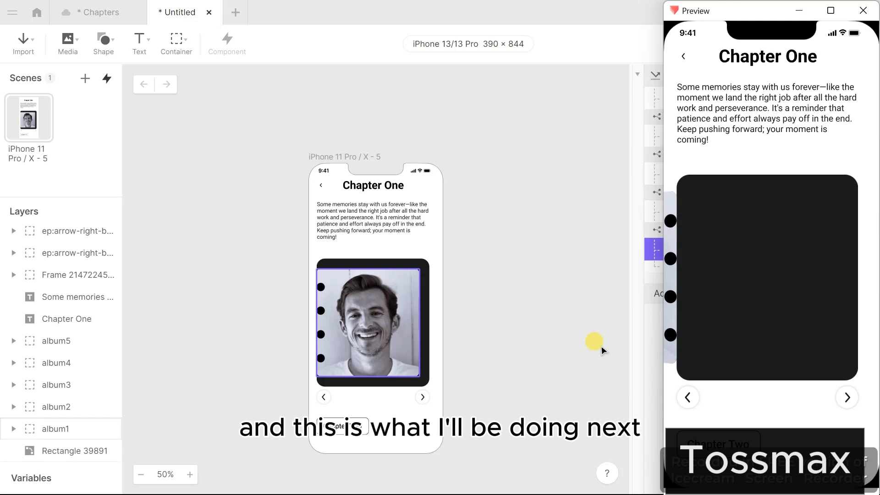
- Add a Tap trigger to the left arrow below the album
left_click(324, 397)
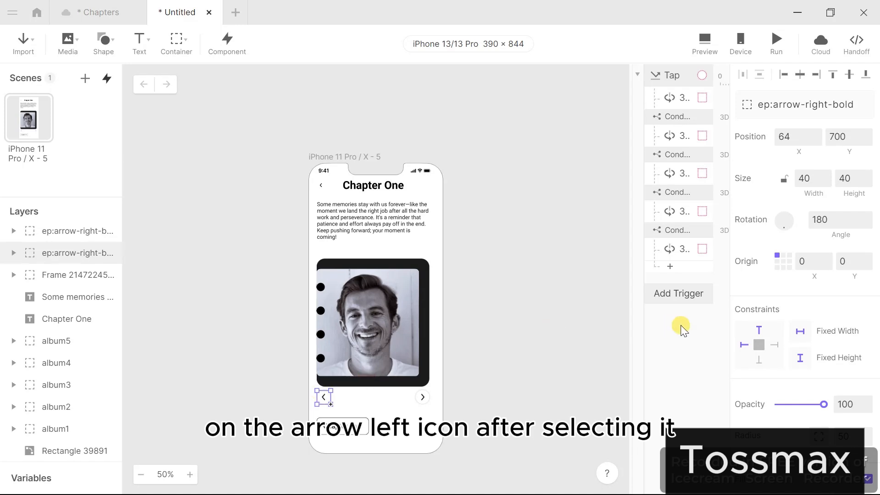
left_click(663, 293)
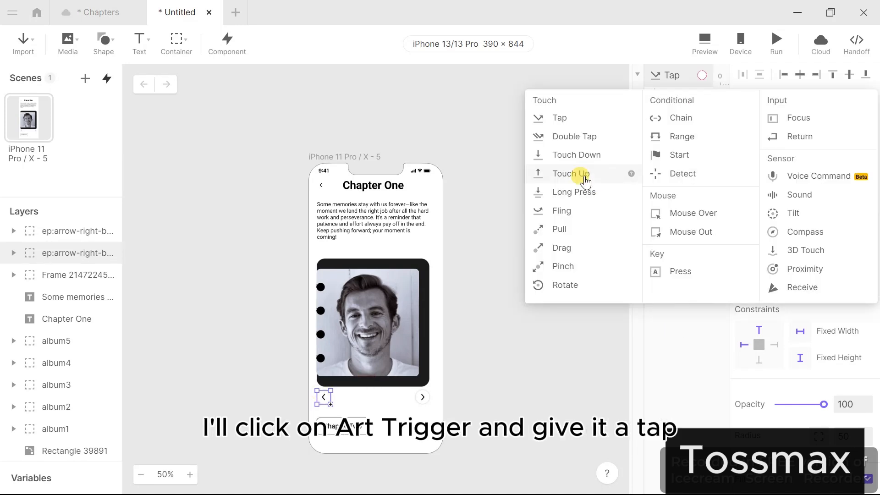
left_click(551, 119)
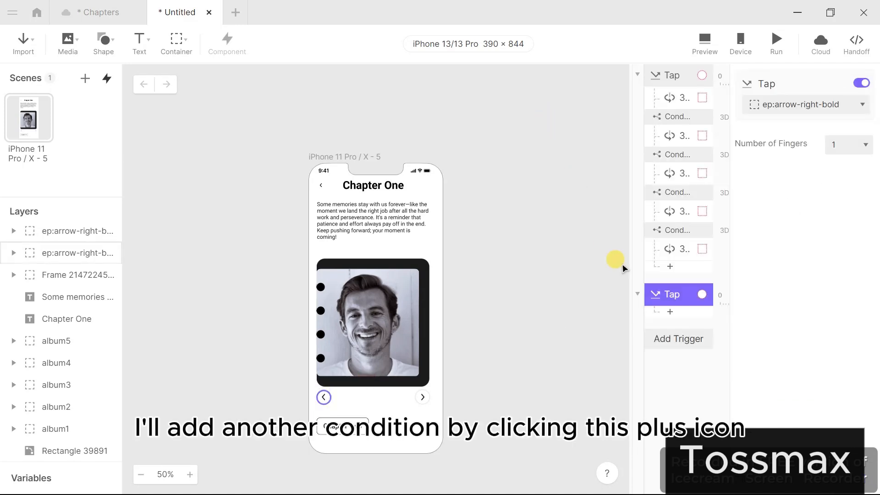
- Add a 3D Rotate response to the left arrow's Tap trigger and target it to album1
left_click(670, 313)
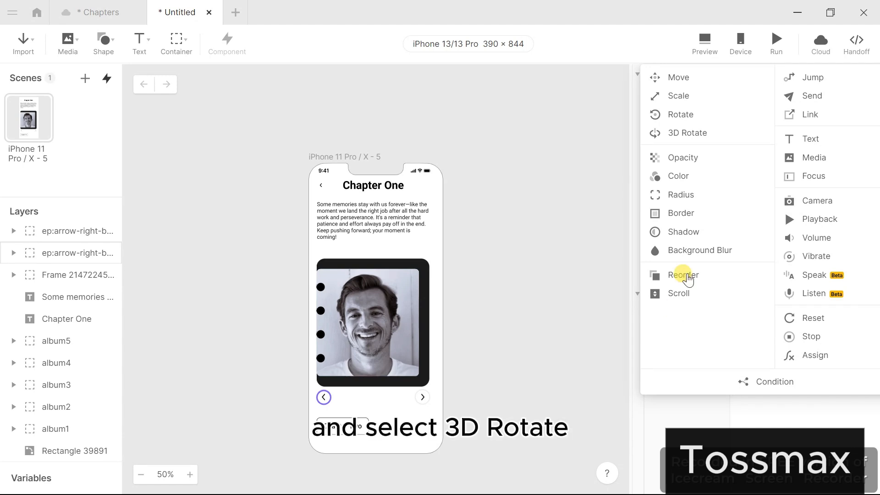
left_click(677, 136)
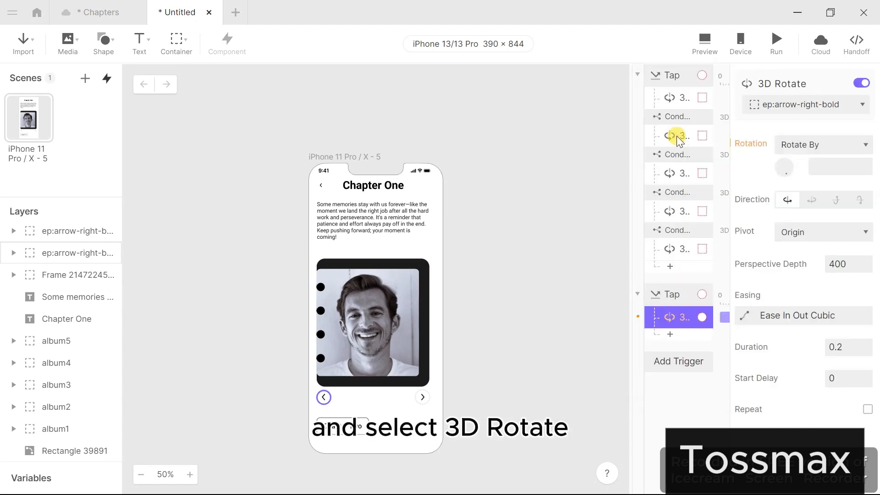
left_click(805, 107)
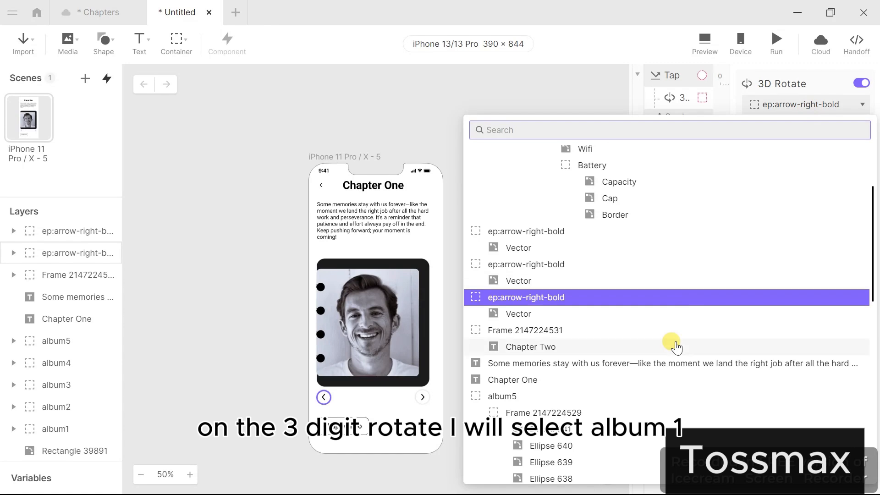
scroll(589, 384, "down", 10)
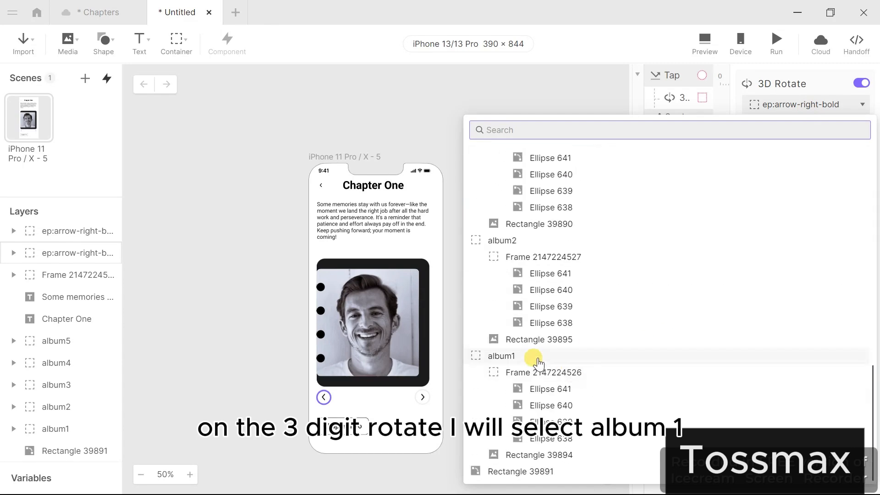
left_click(530, 356)
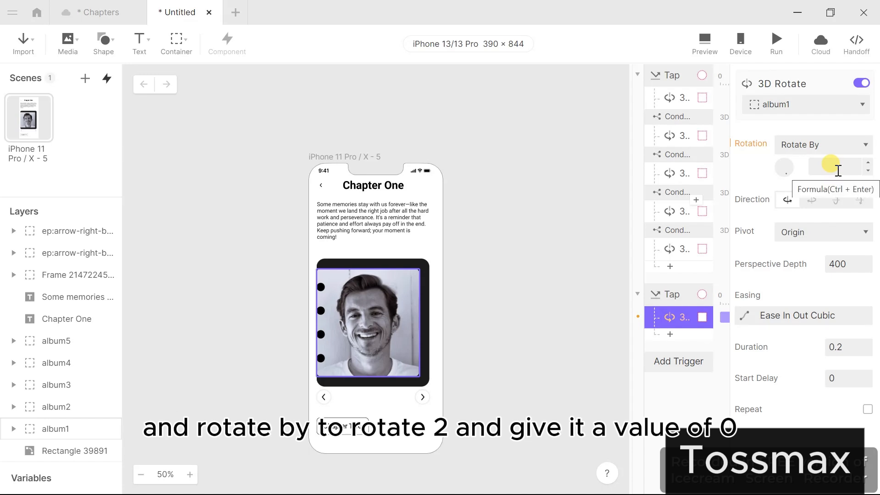
- Set the left arrow's 3D Rotate response to Rotate To 0 with a perspective depth of 700
left_click(834, 145)
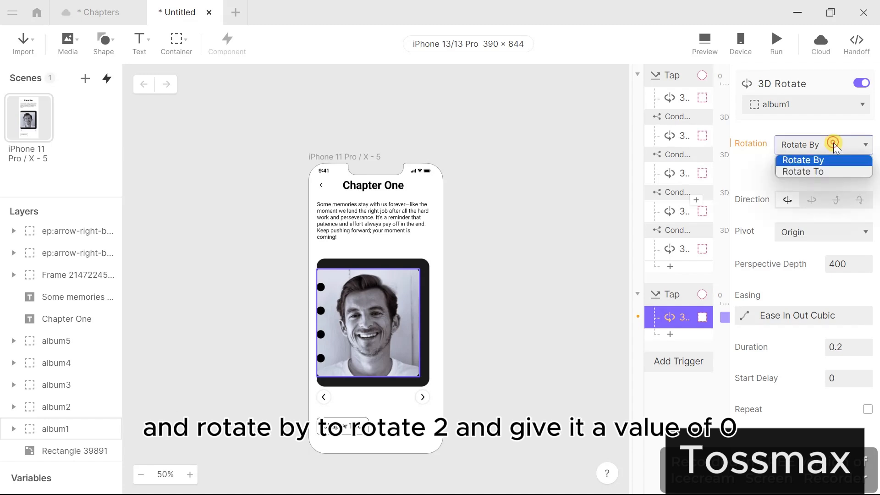
left_click(829, 169)
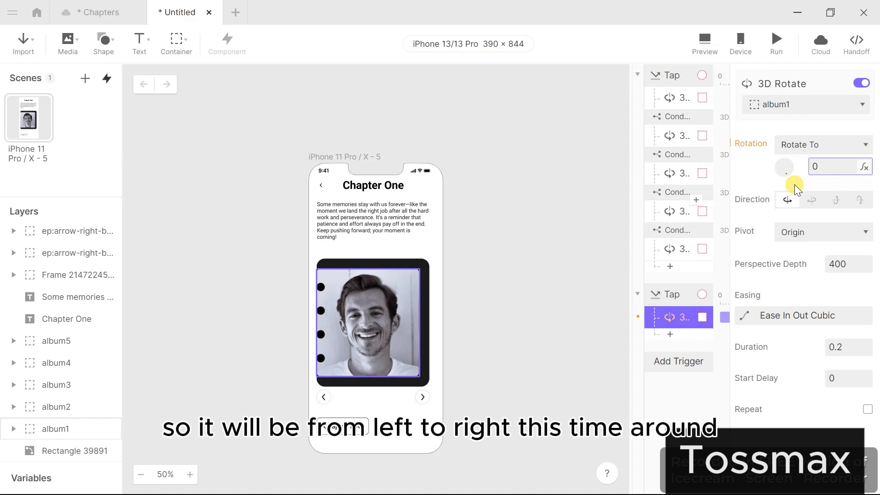
left_click(837, 262)
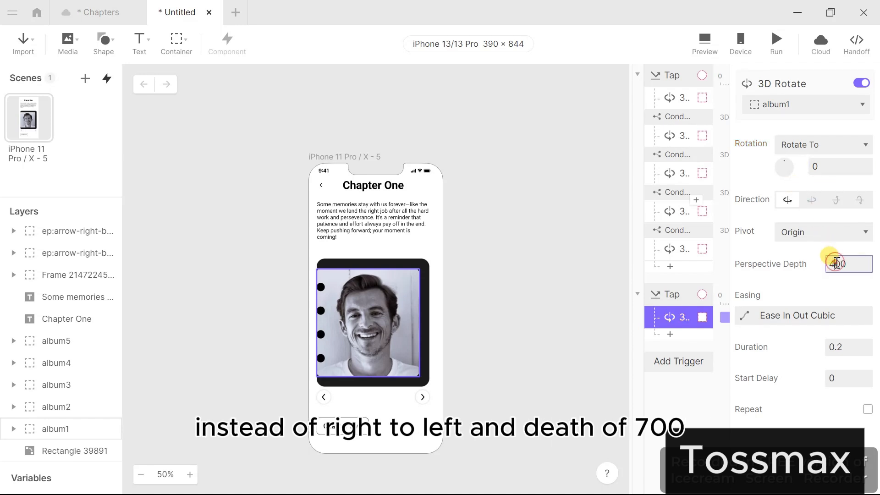
type("7")
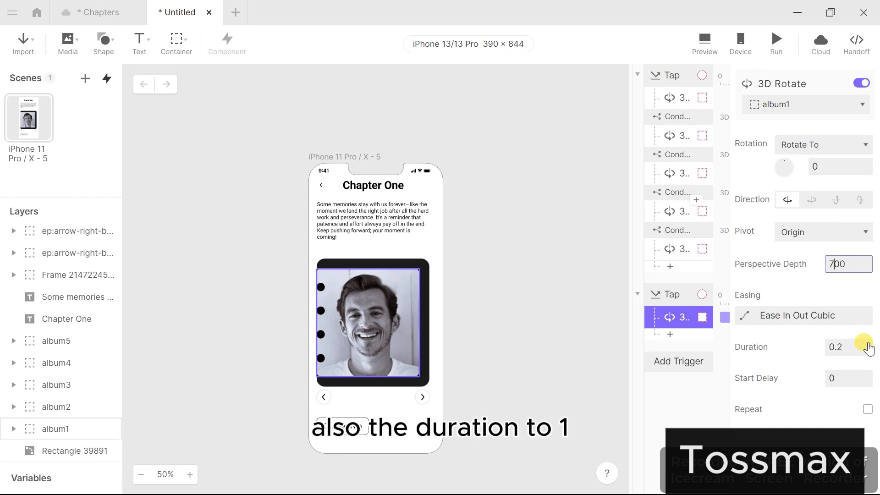
- Set the album1 3D Rotate response's duration to 1 and its start delay to 0.3
left_click(867, 344)
left_click(867, 344)
left_click(866, 344)
left_click(866, 344)
left_click(867, 344)
left_click(867, 344)
left_click(867, 344)
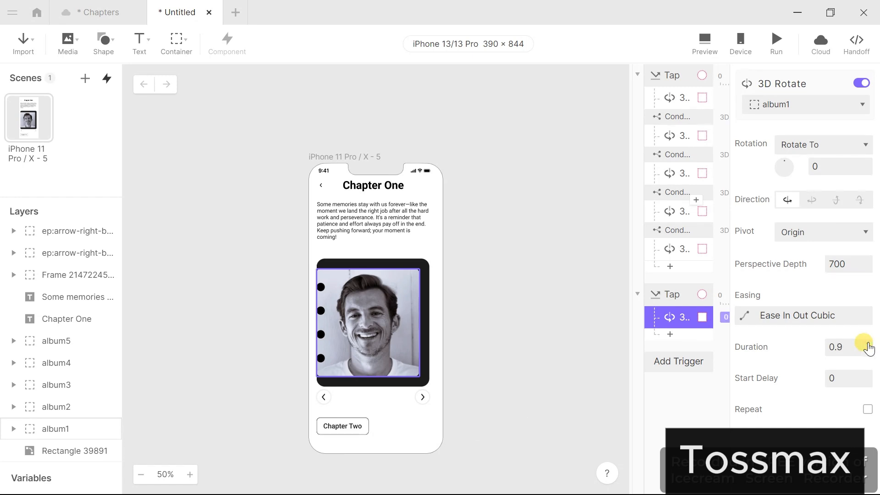
left_click(867, 344)
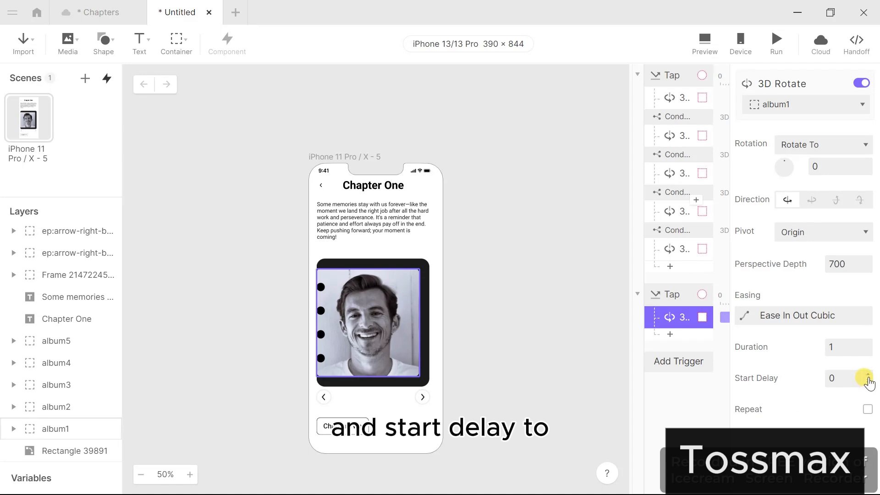
left_click(867, 374)
left_click(867, 375)
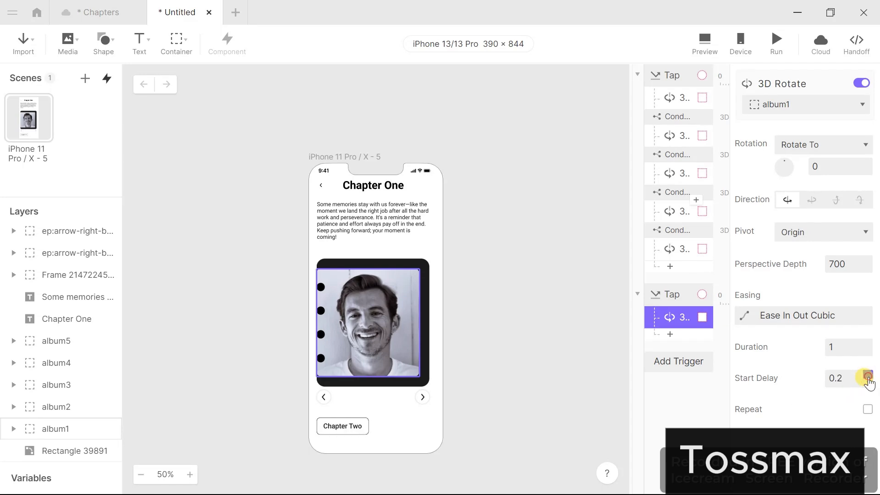
left_click(866, 374)
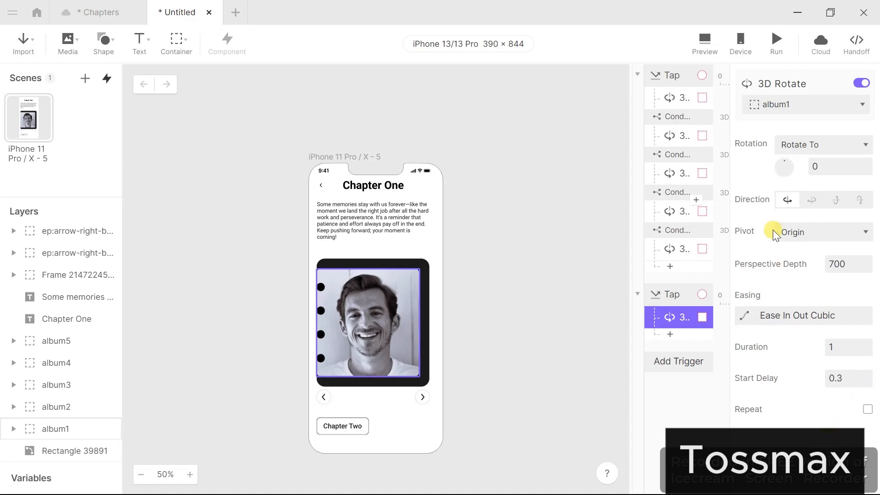
- Preview the prototype, flip forward through all album pages with the right arrow, and test flipping back with the left arrow
left_click(777, 42)
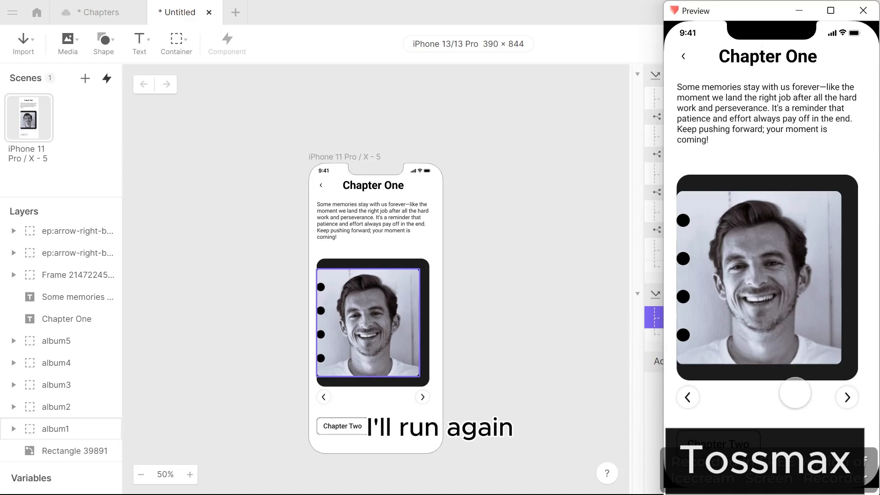
left_click(847, 398)
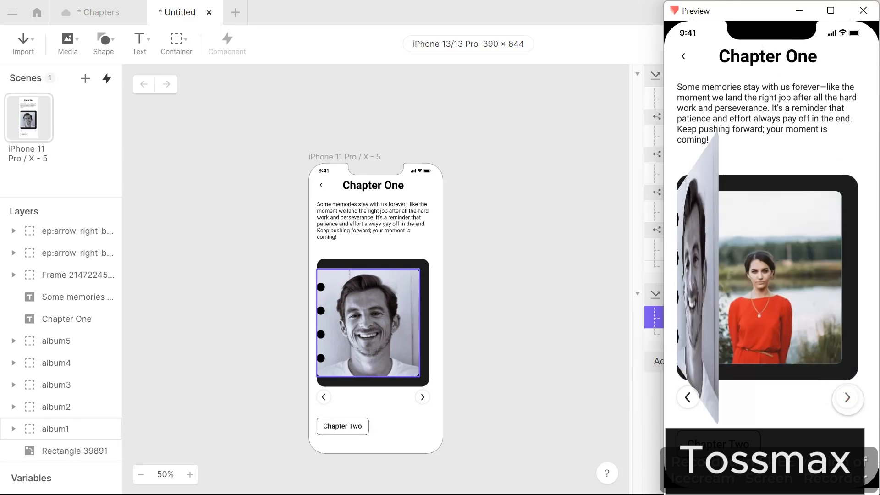
left_click(847, 397)
left_click(847, 397)
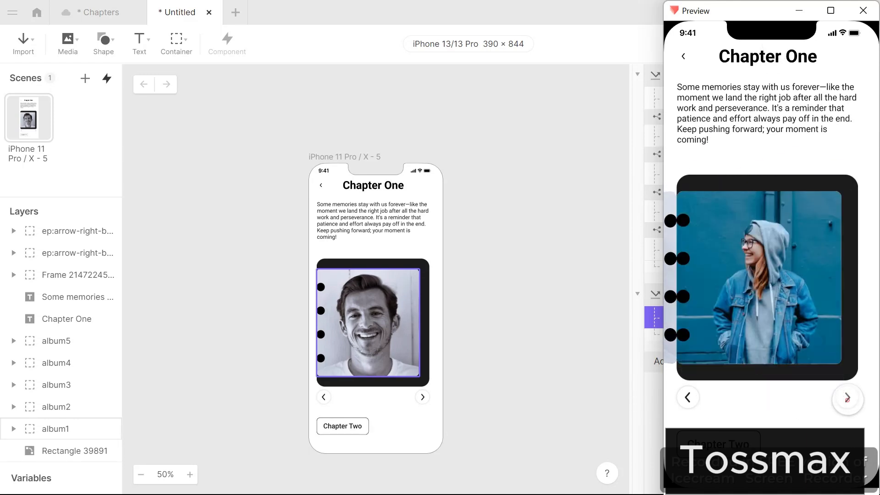
left_click(847, 397)
left_click(848, 397)
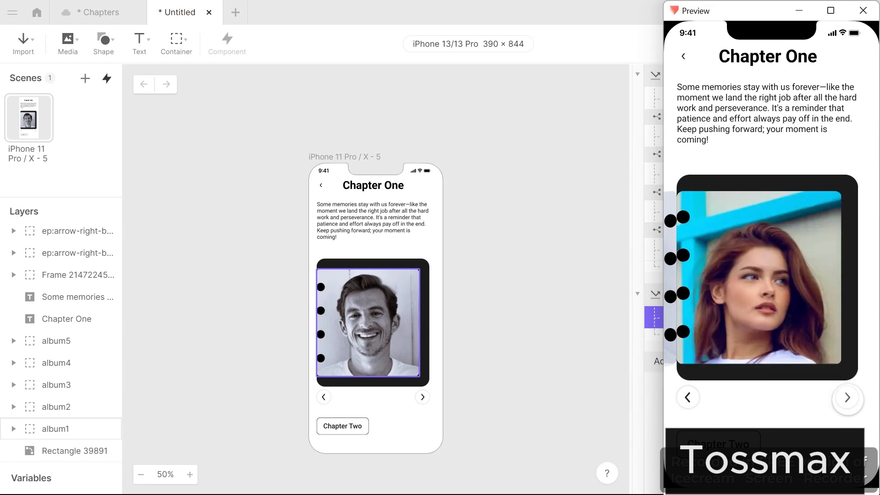
left_click(848, 398)
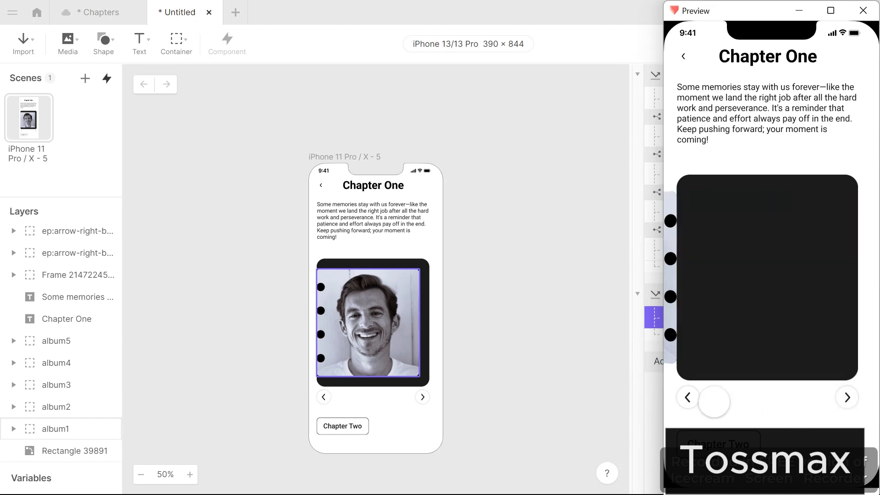
left_click(688, 397)
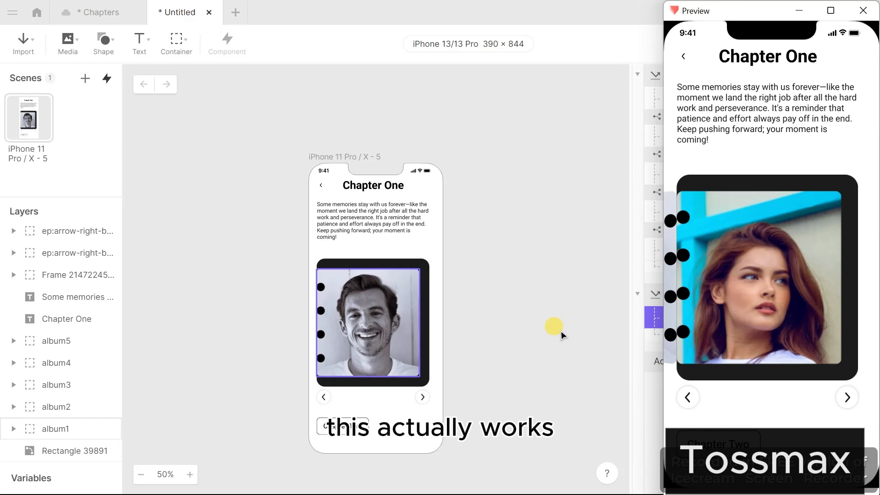
left_click(561, 331)
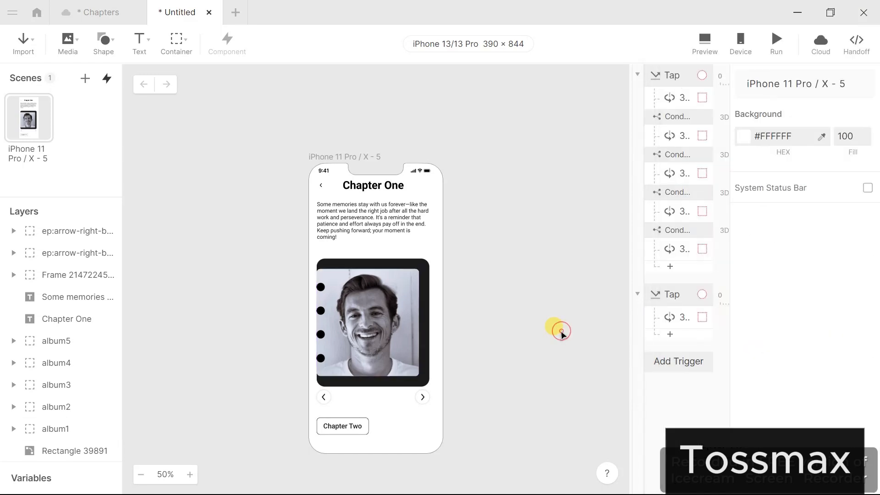
- Review the album rotation rules in the first condition under the right arrow's Tap trigger
left_click(670, 332)
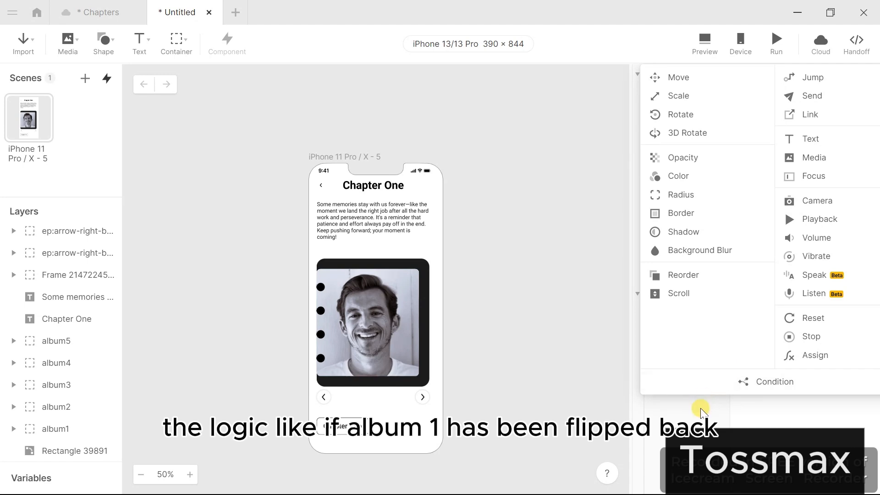
left_click(701, 410)
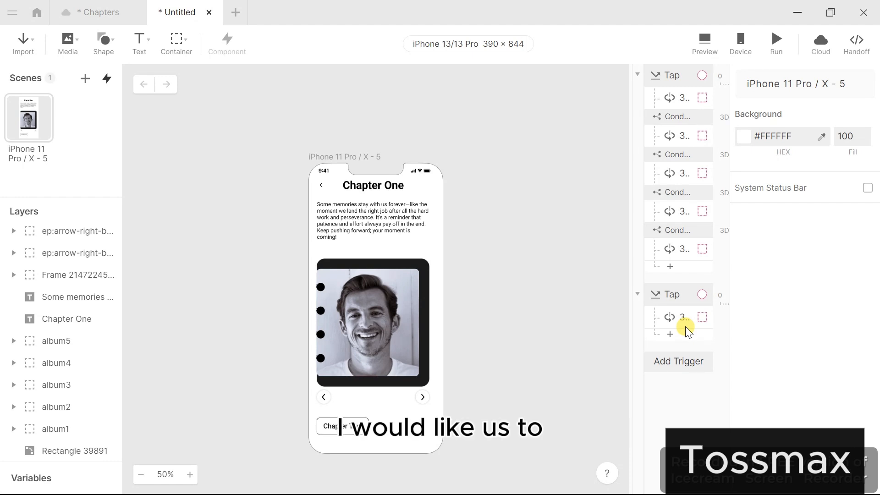
left_click(679, 118)
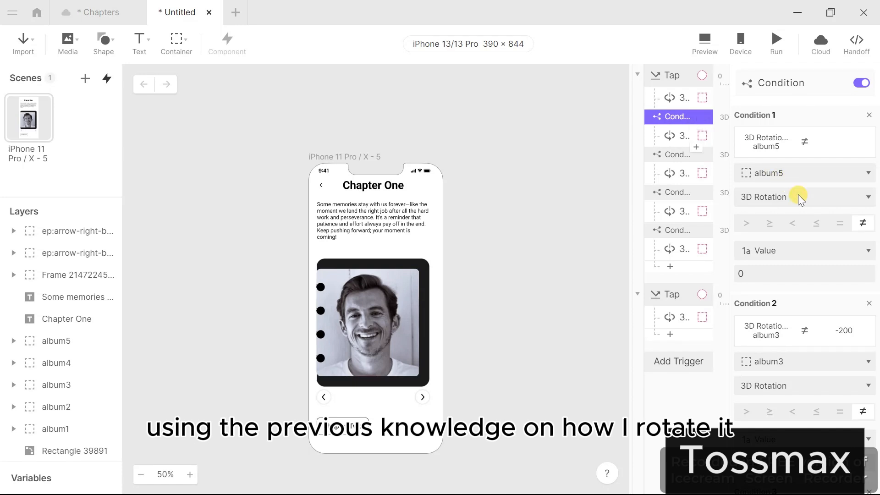
scroll(798, 195, "down", 8)
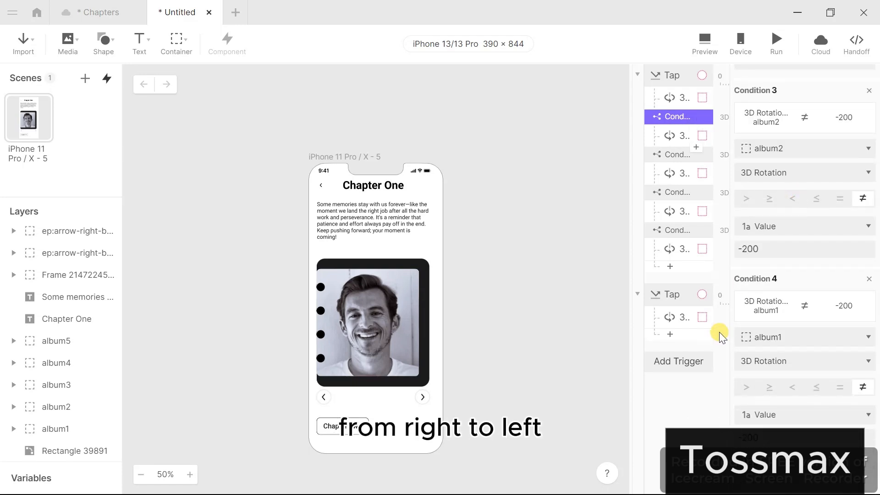